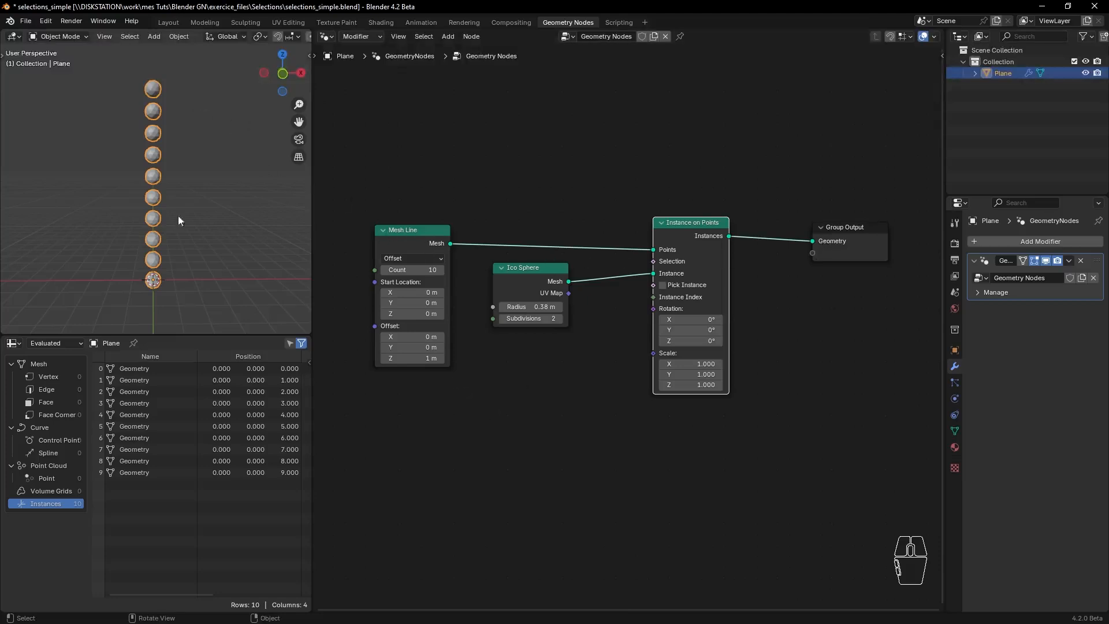
drag(415, 359, 417, 336)
key(BackSpace)
key(d)
drag(101, 364, 92, 388)
key(d)
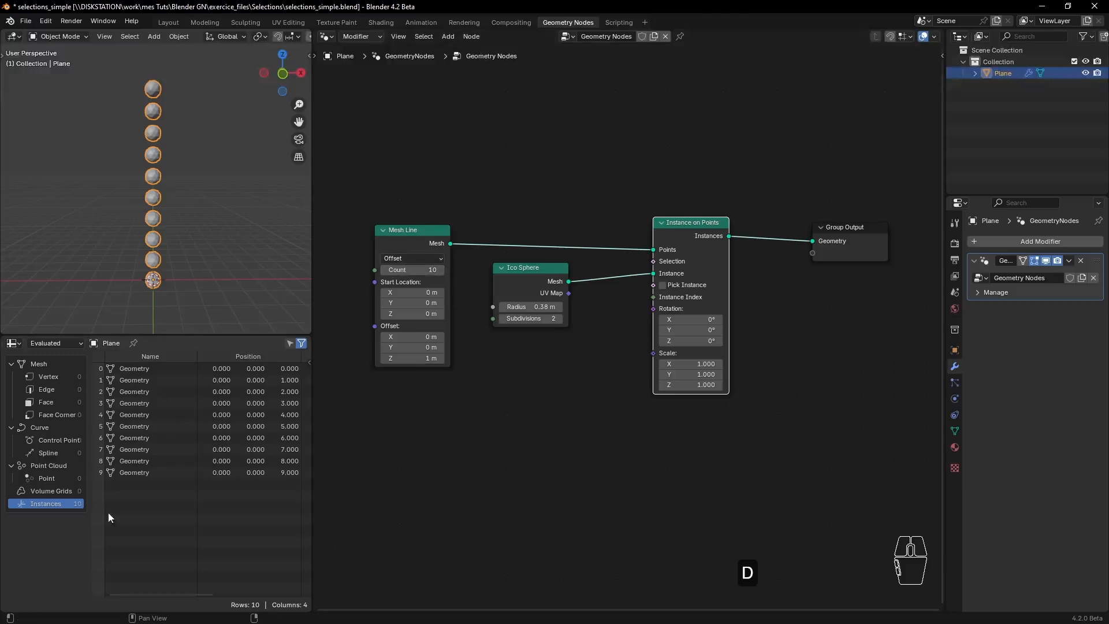
- Lower the Mesh Line count to 8 and set it back to 10
click(410, 271)
drag(409, 272, 400, 280)
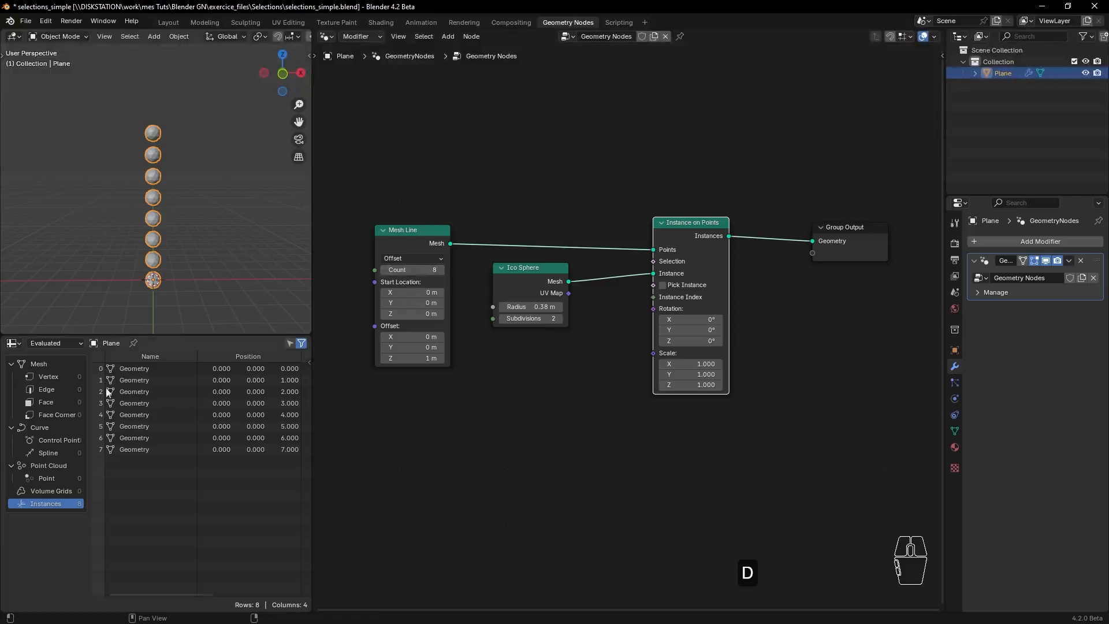
click(422, 274)
text(10)
key(KP_Enter)
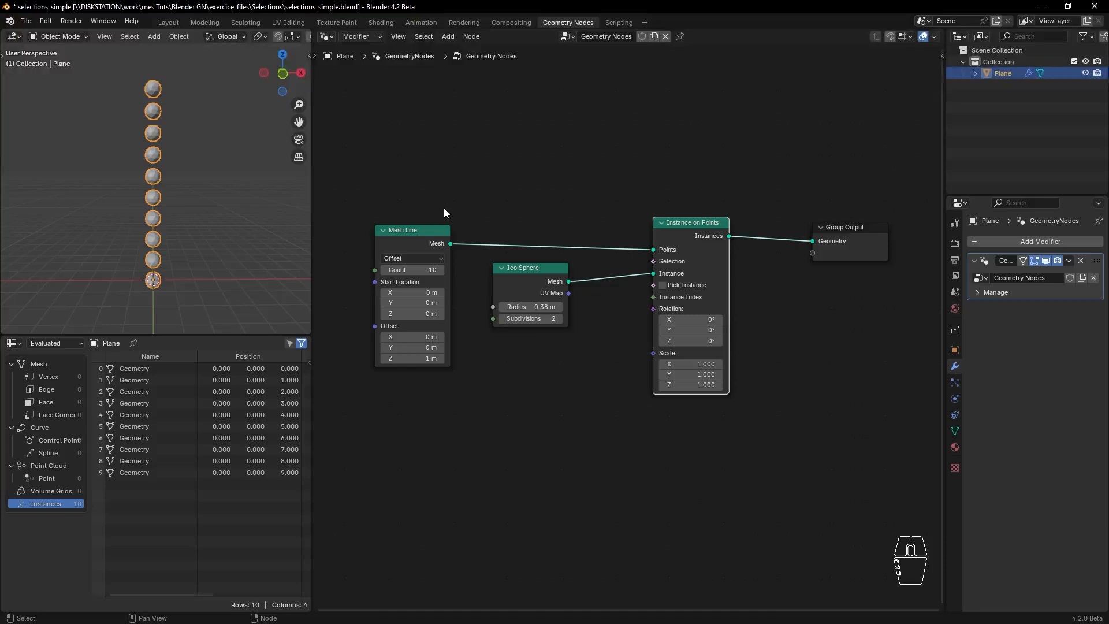
- Shift the Group Output aside and attach a Viewer node to the Instance on Points output, placed above the Group Output
middle_drag(554, 209, 564, 263)
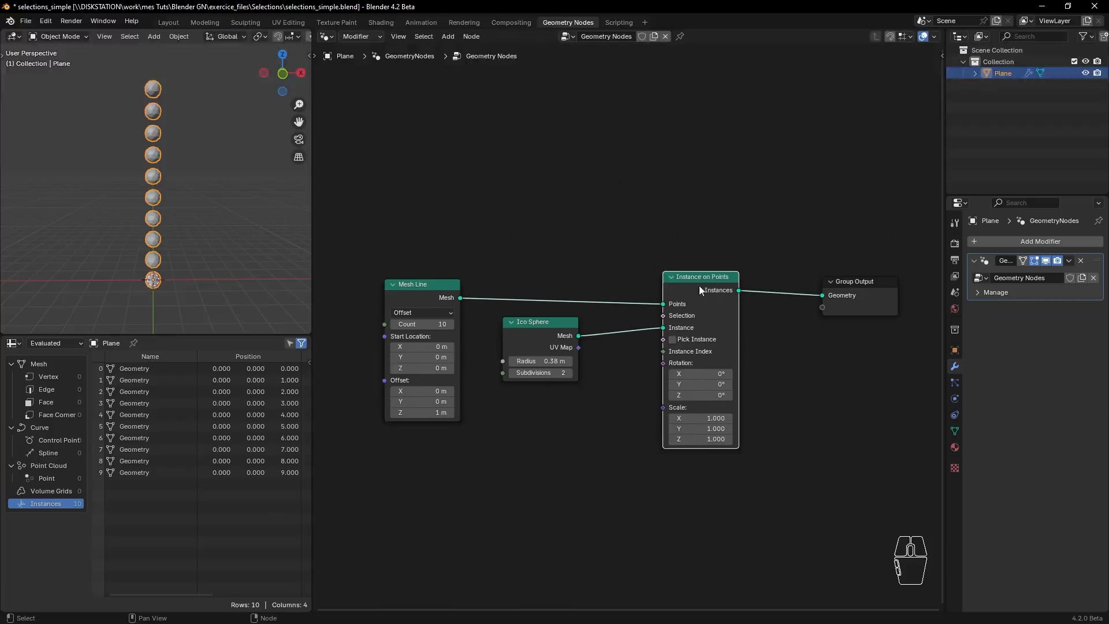
drag(844, 289, 866, 289)
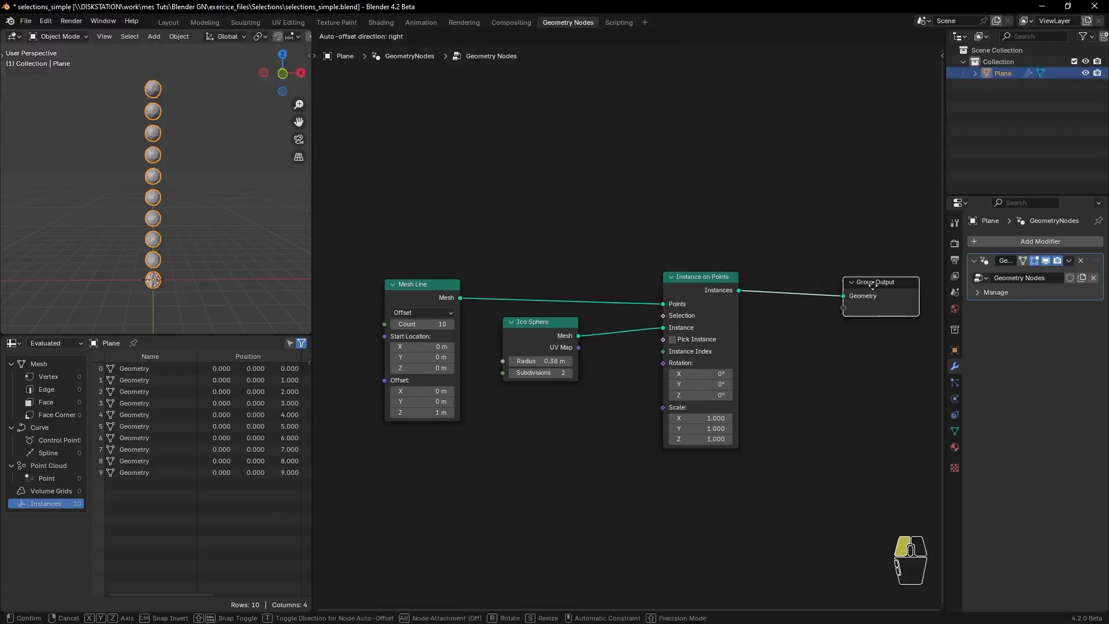
click(719, 289)
ctrl+shift+click(719, 289)
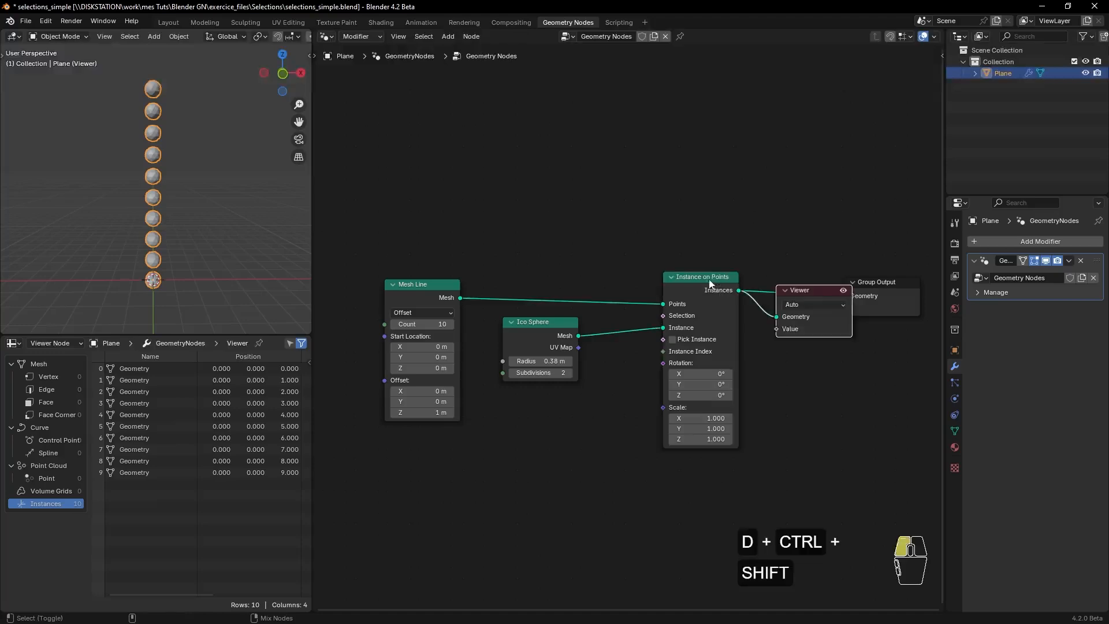
drag(807, 296, 868, 174)
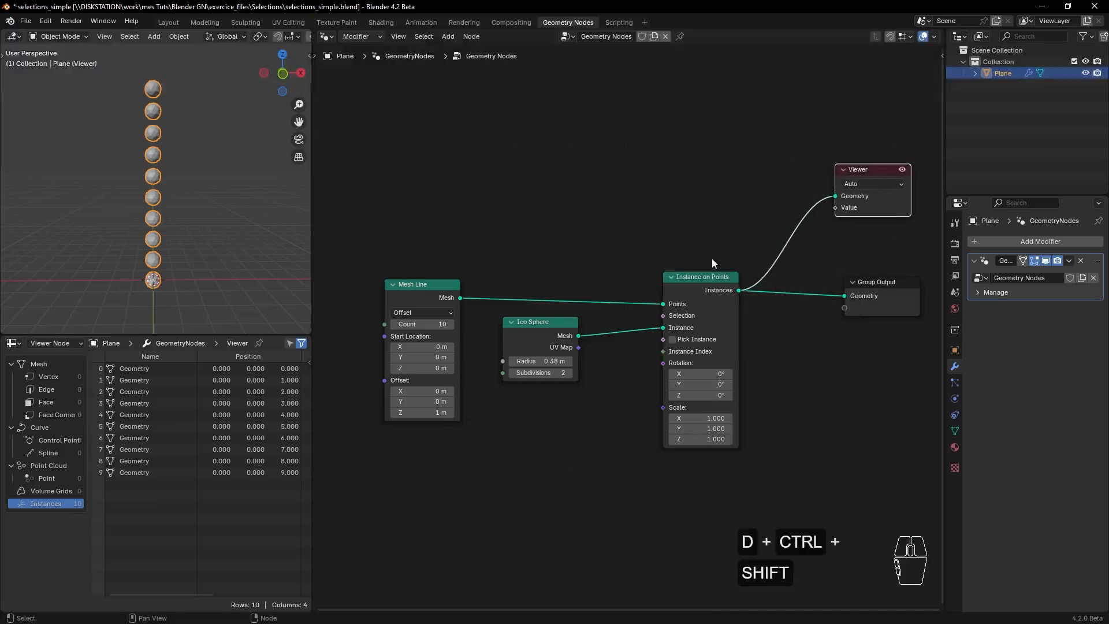
click(864, 172)
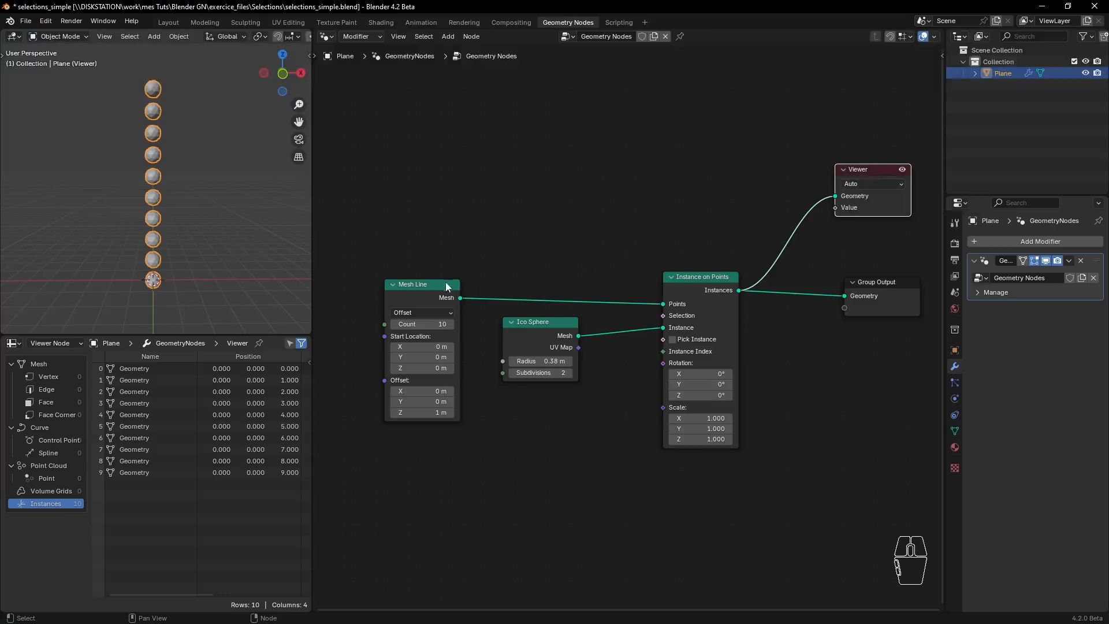
- Preview the outputs of Mesh Line, Ico Sphere and Instance on Points in turn through the Viewer node
ctrl+shift+click(425, 289)
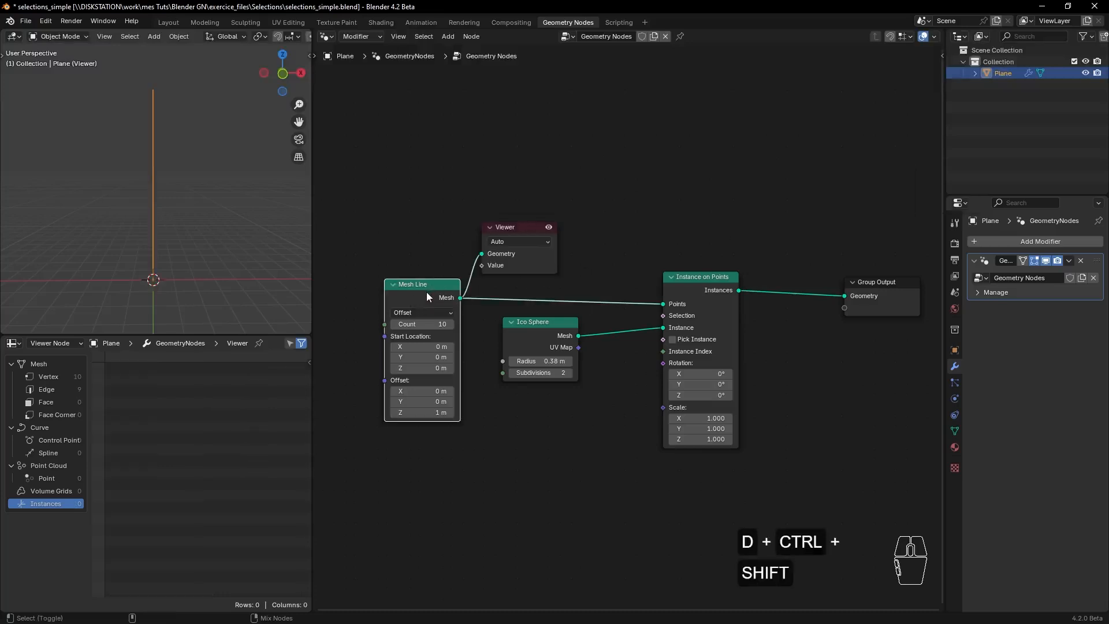
drag(514, 234, 586, 153)
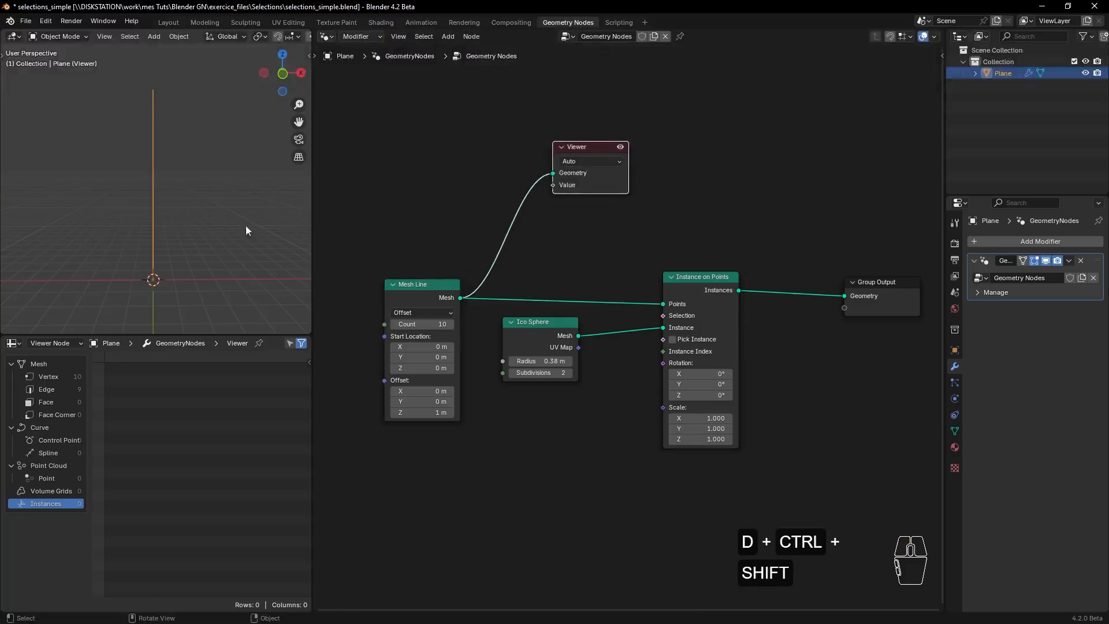
ctrl+shift+click(529, 328)
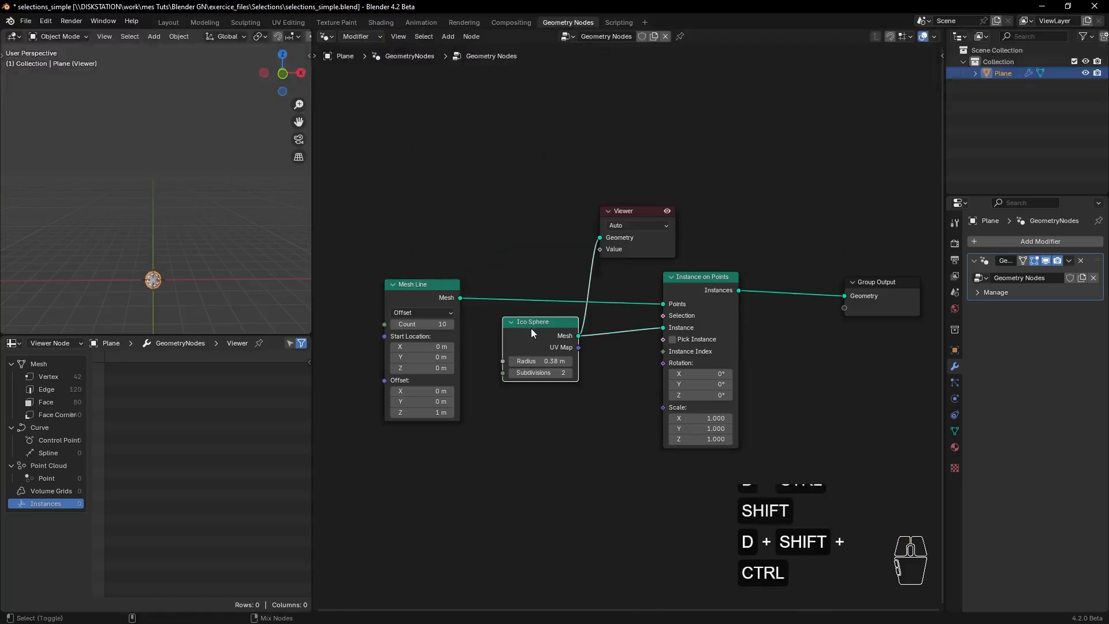
ctrl+shift+click(697, 279)
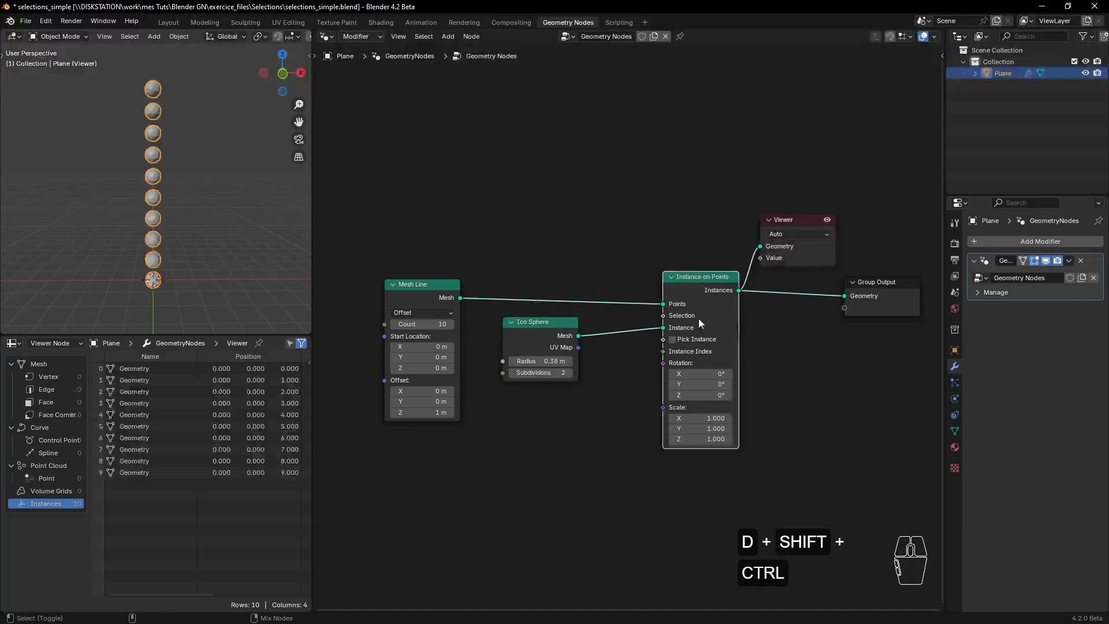
drag(789, 243, 833, 184)
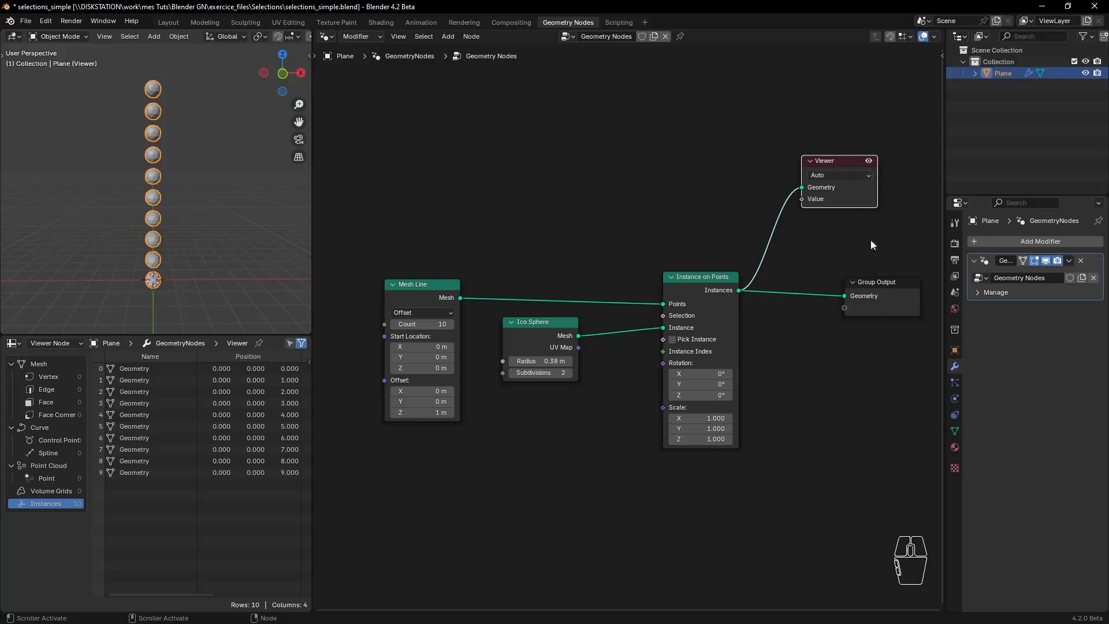
drag(842, 164, 820, 149)
ctrl+shift+click(566, 331)
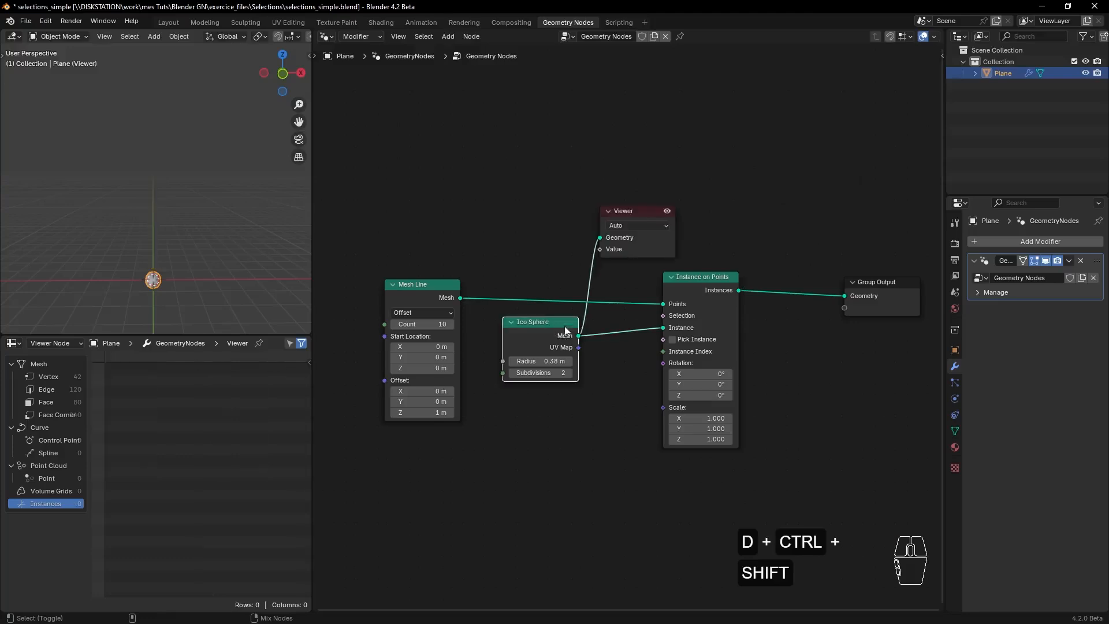
drag(644, 212, 671, 173)
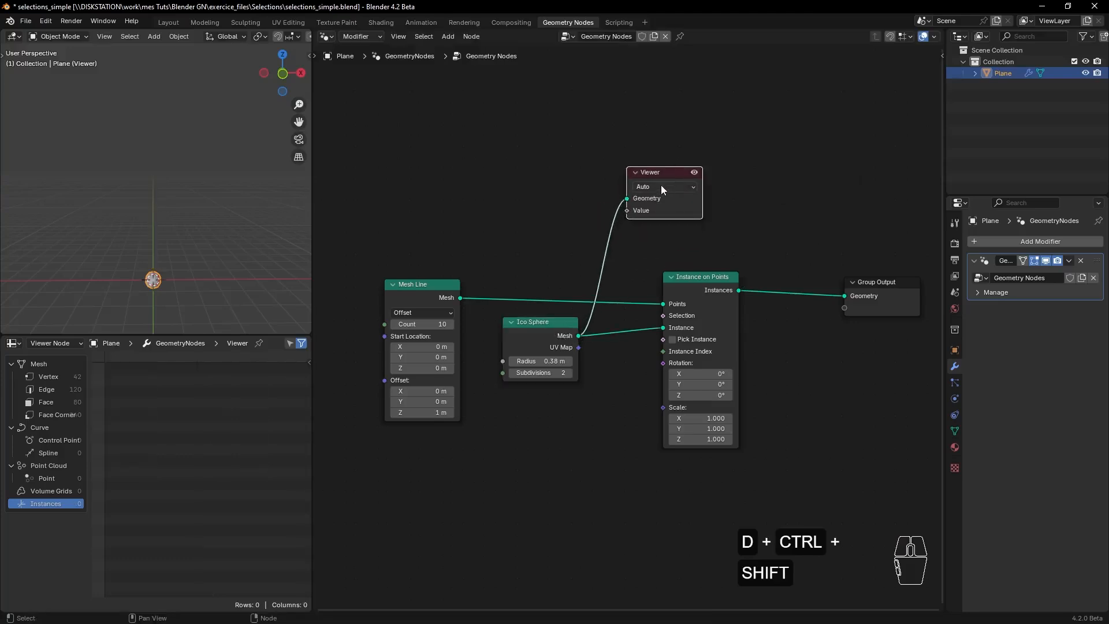
- Deselect the Plane object and reconnect the Viewer to Instance on Points, moving it above the Group Output
click(1002, 138)
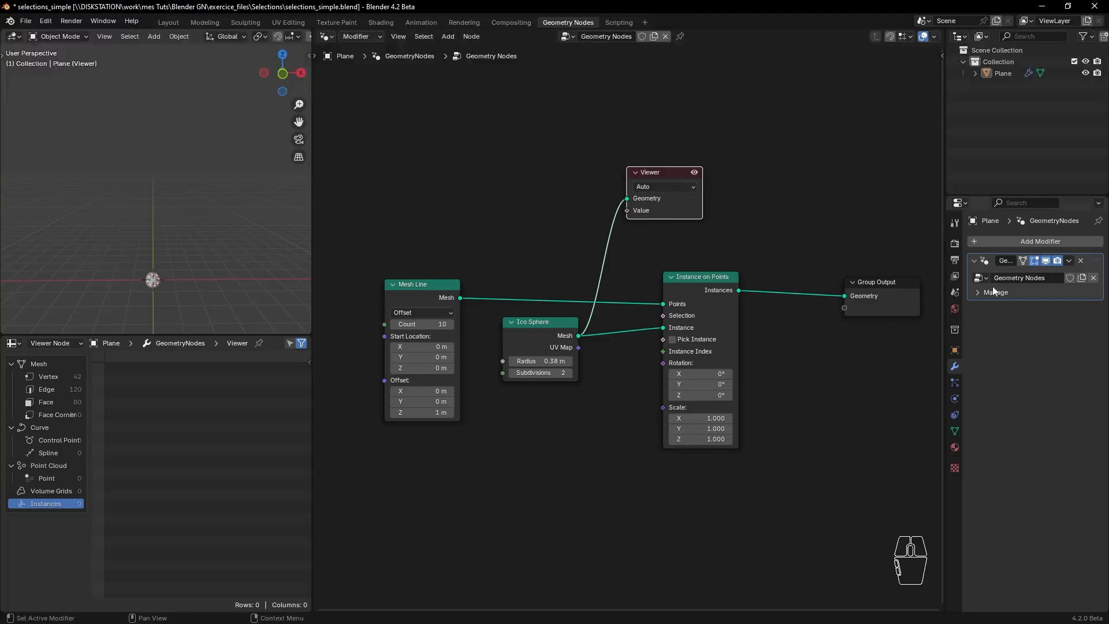
ctrl+shift+click(705, 279)
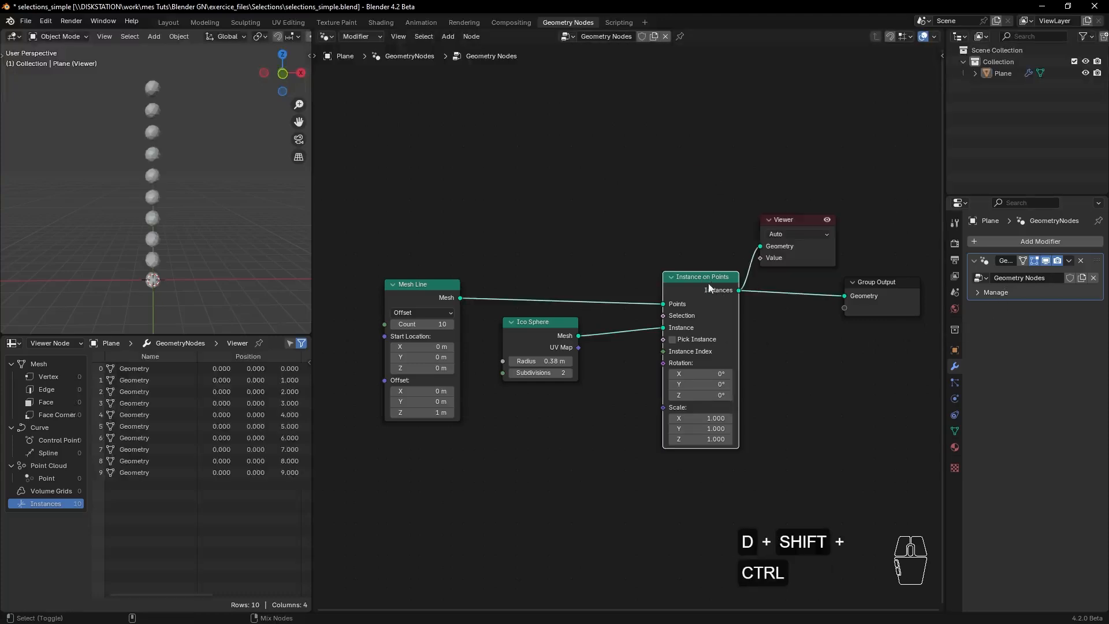
drag(799, 220, 849, 162)
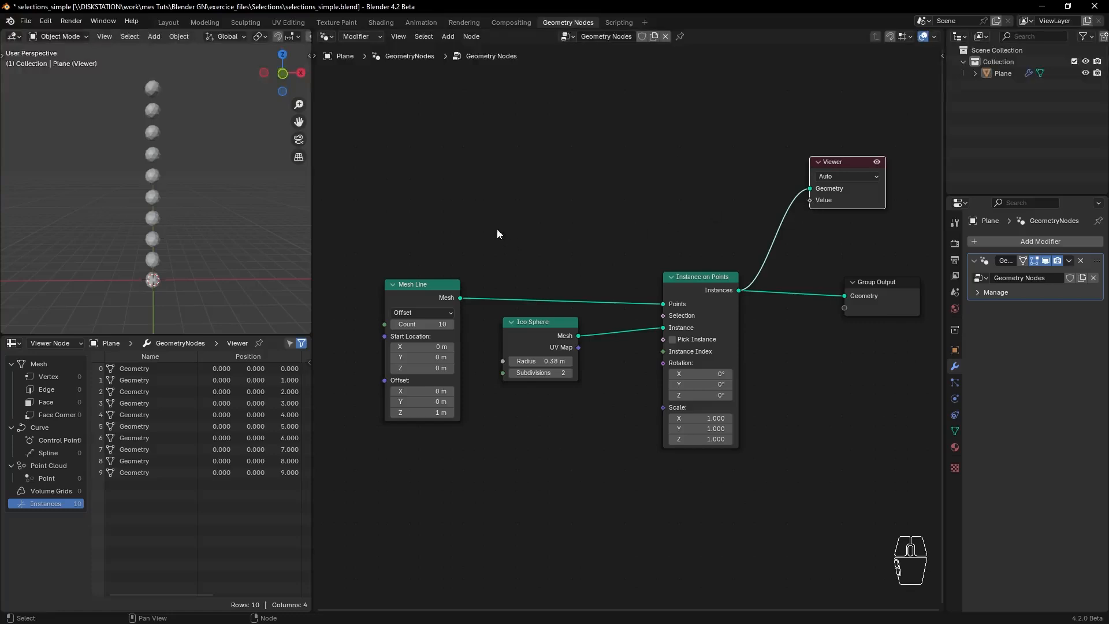
- Add an Index node above the Ico Sphere node and connect it to the Viewer's Value input
key(shift+a)
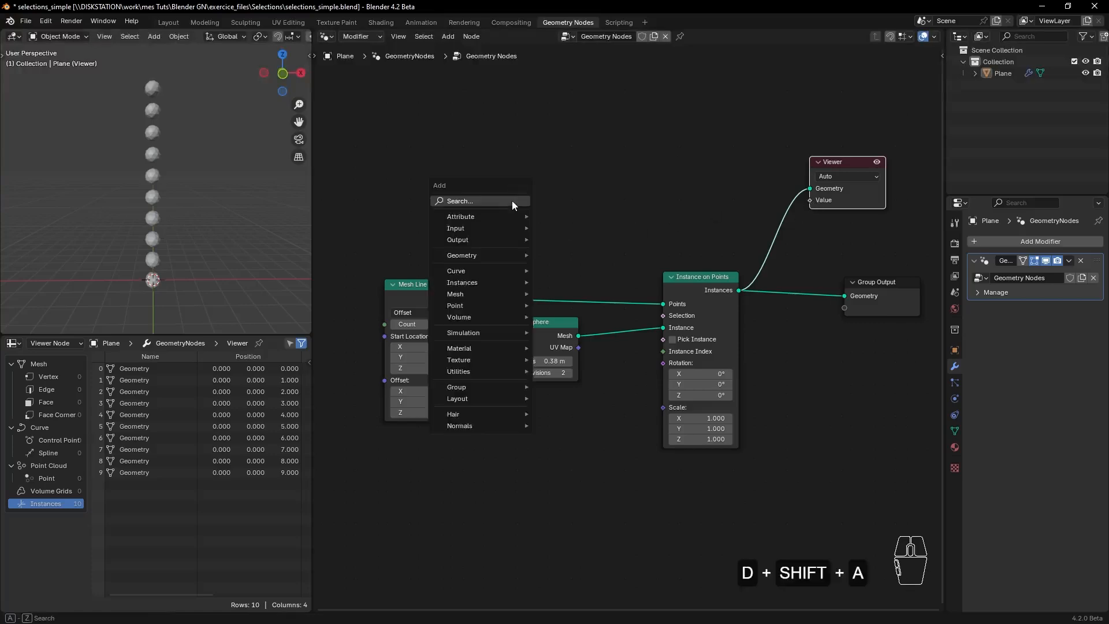
click(512, 200)
text(index)
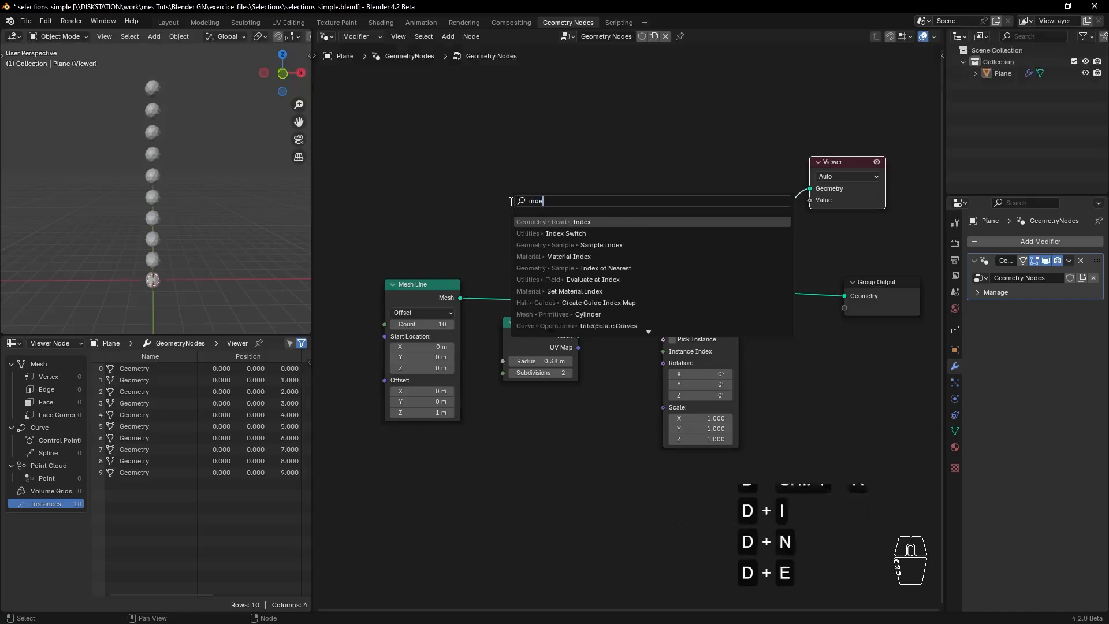
click(574, 219)
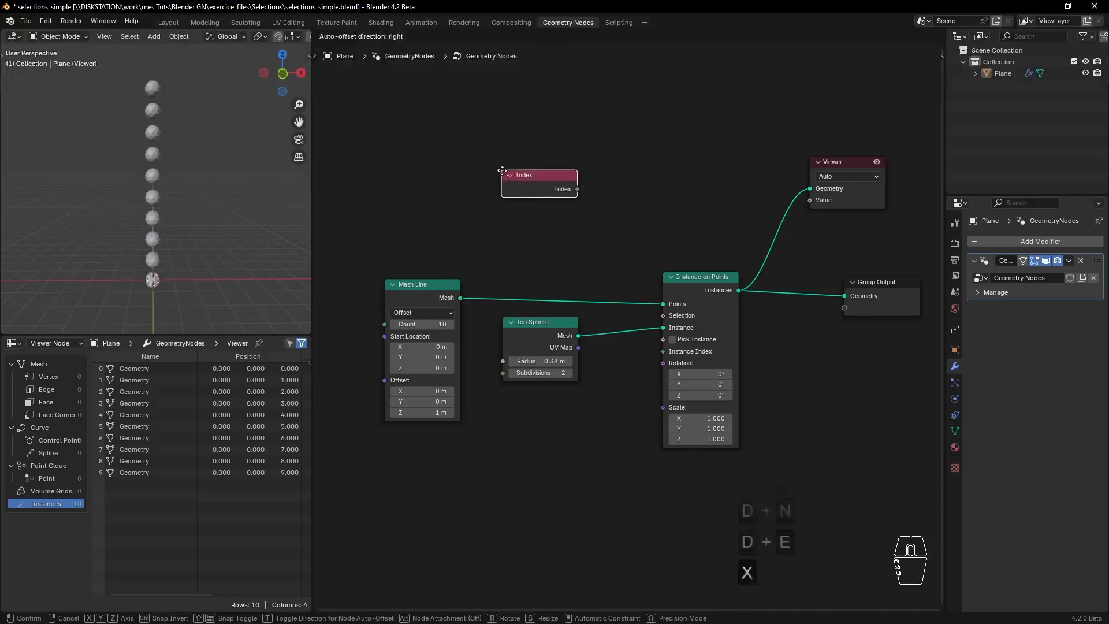
click(510, 167)
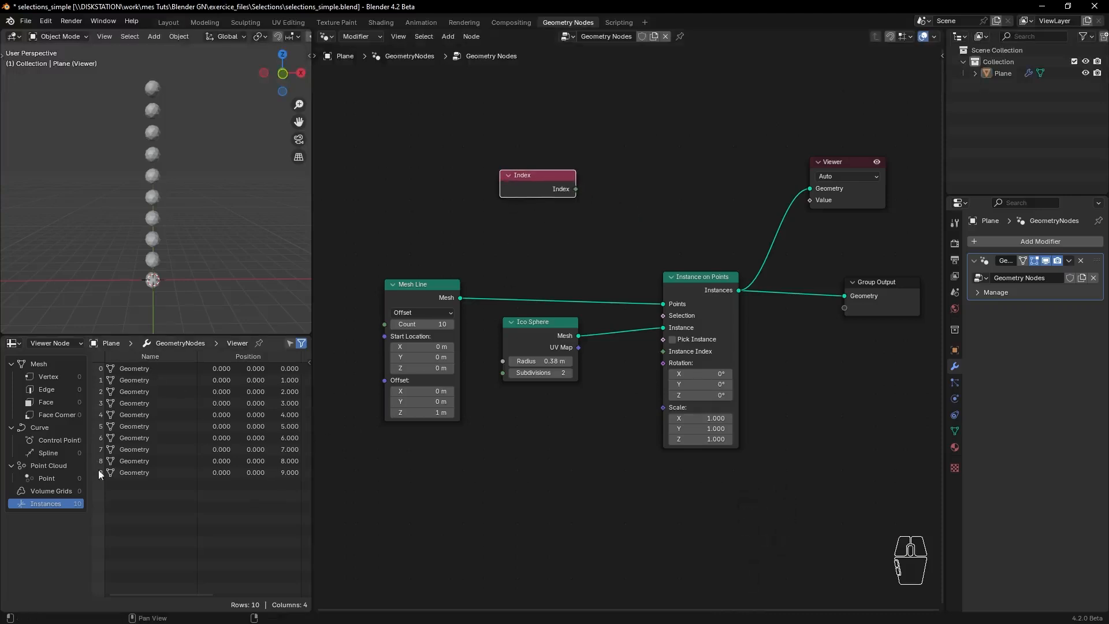
drag(575, 189, 811, 200)
drag(553, 179, 566, 181)
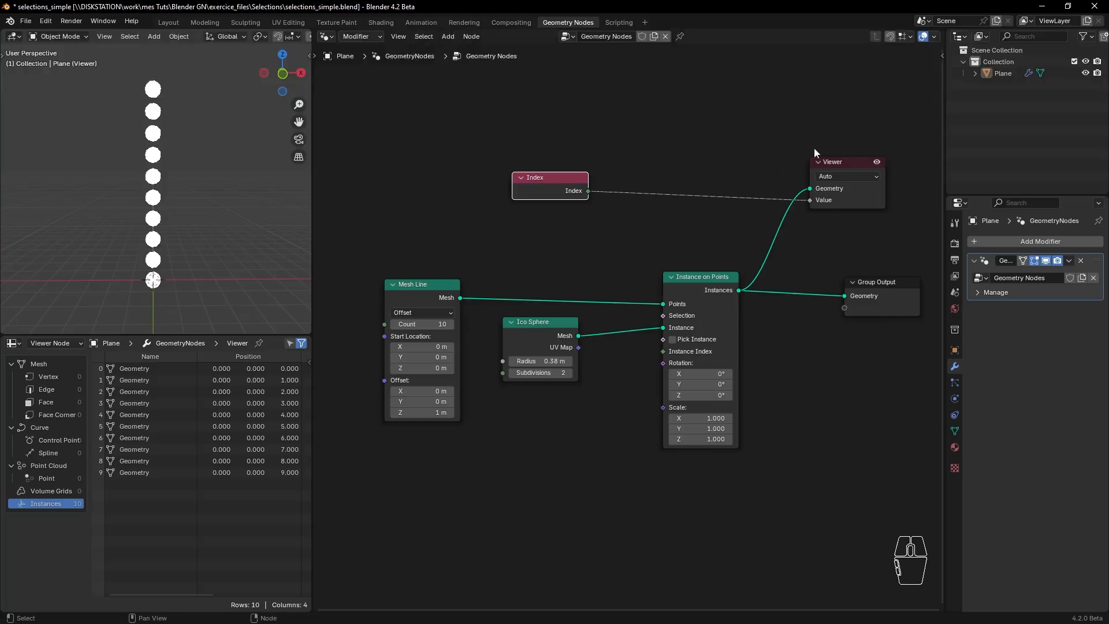
drag(563, 179, 561, 182)
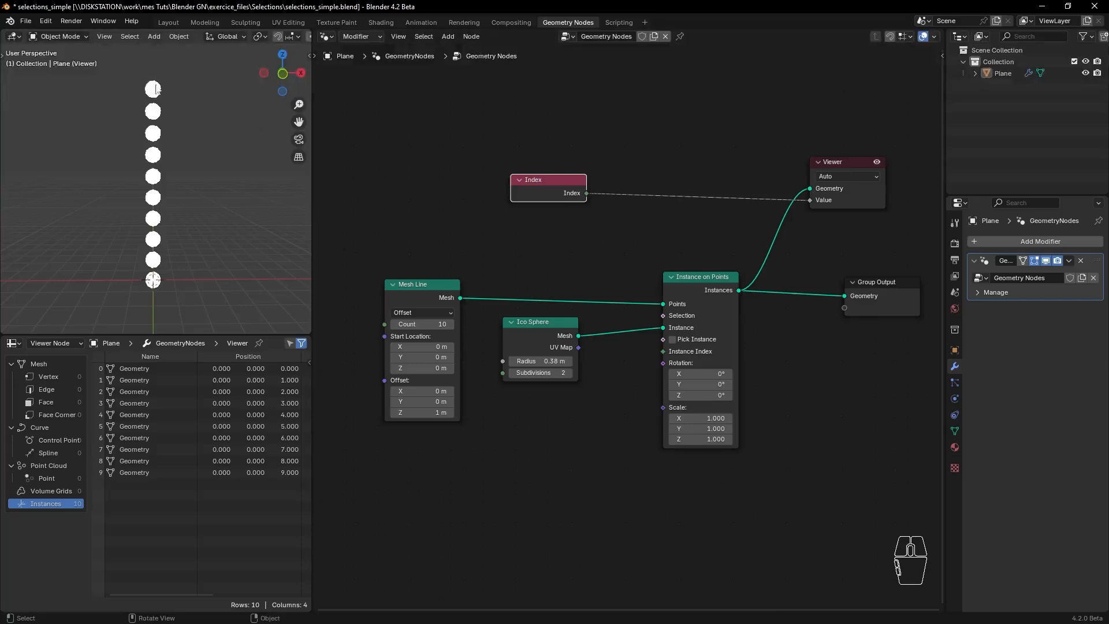
- Toggle the Viewer node off and on, and set its domain to Instance
click(877, 162)
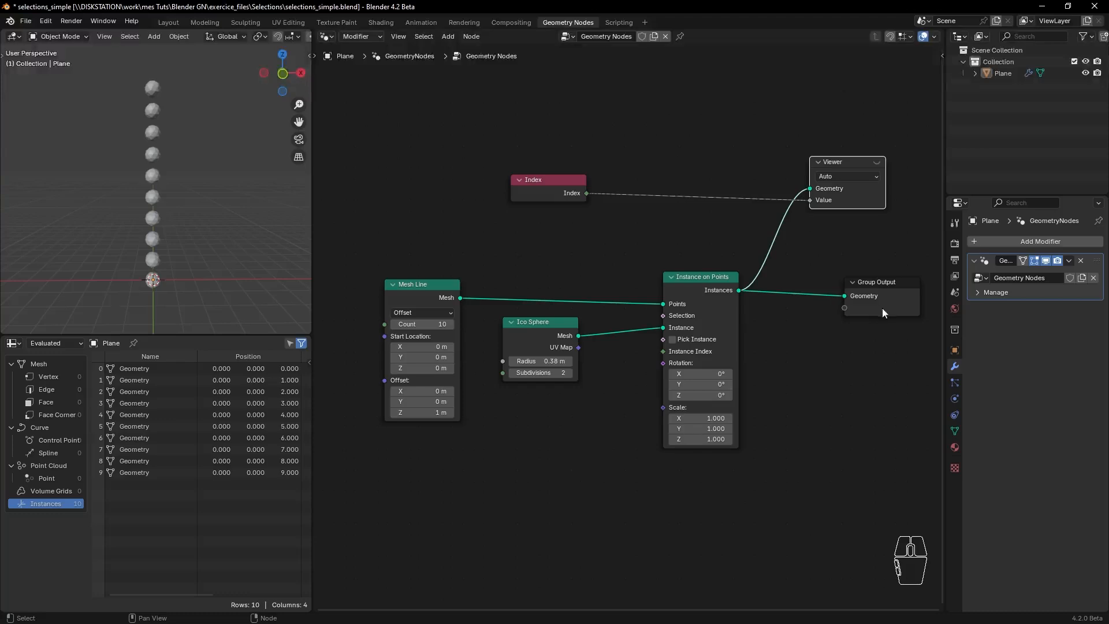
click(878, 166)
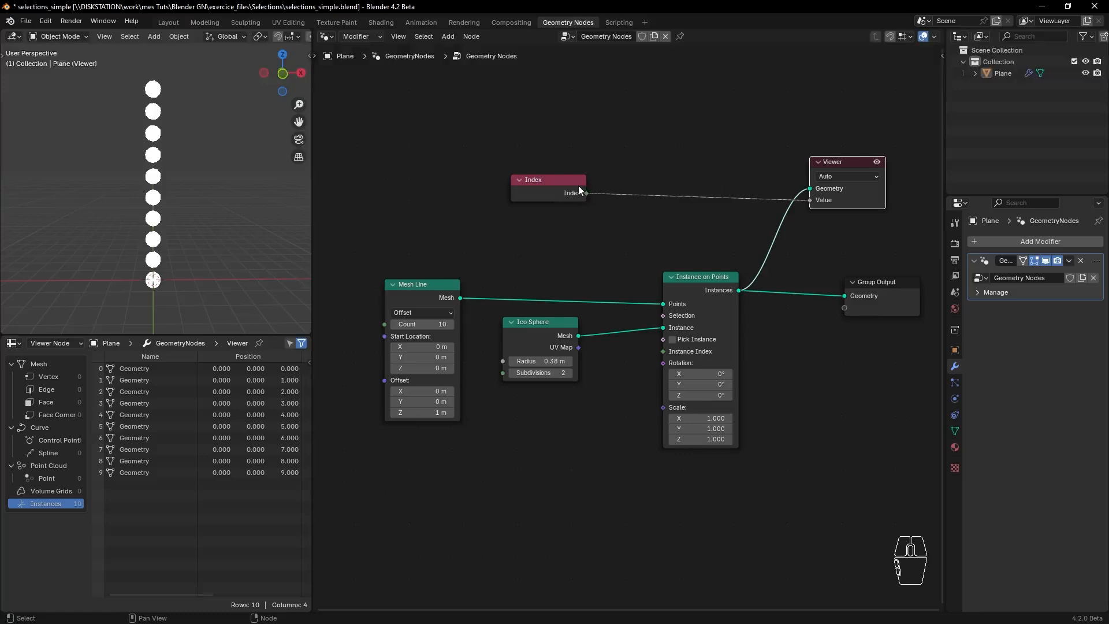
click(834, 176)
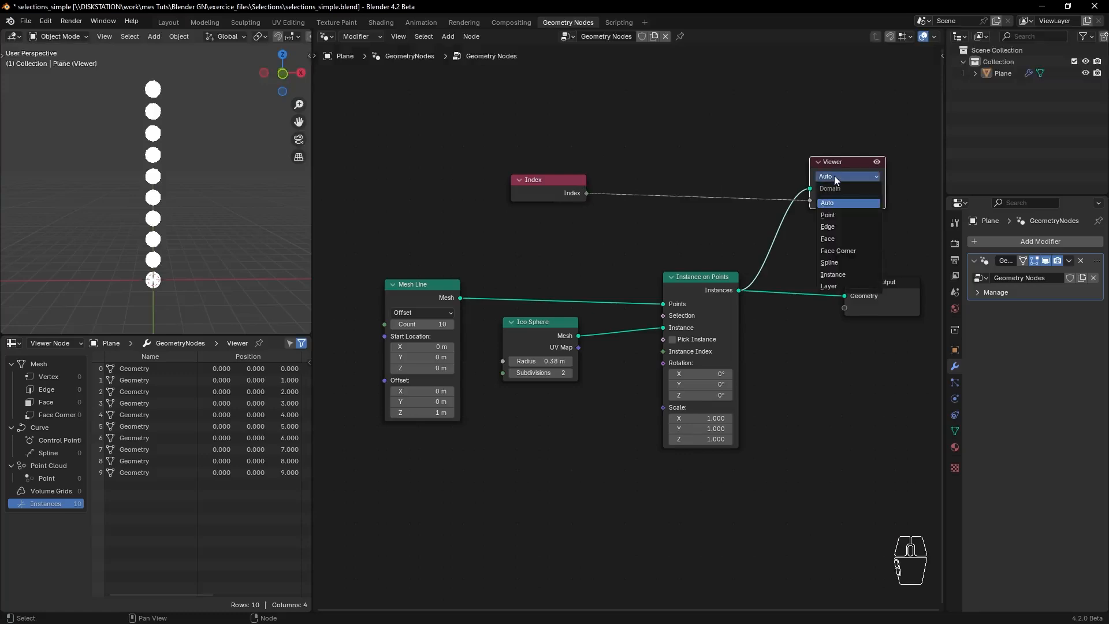
click(837, 275)
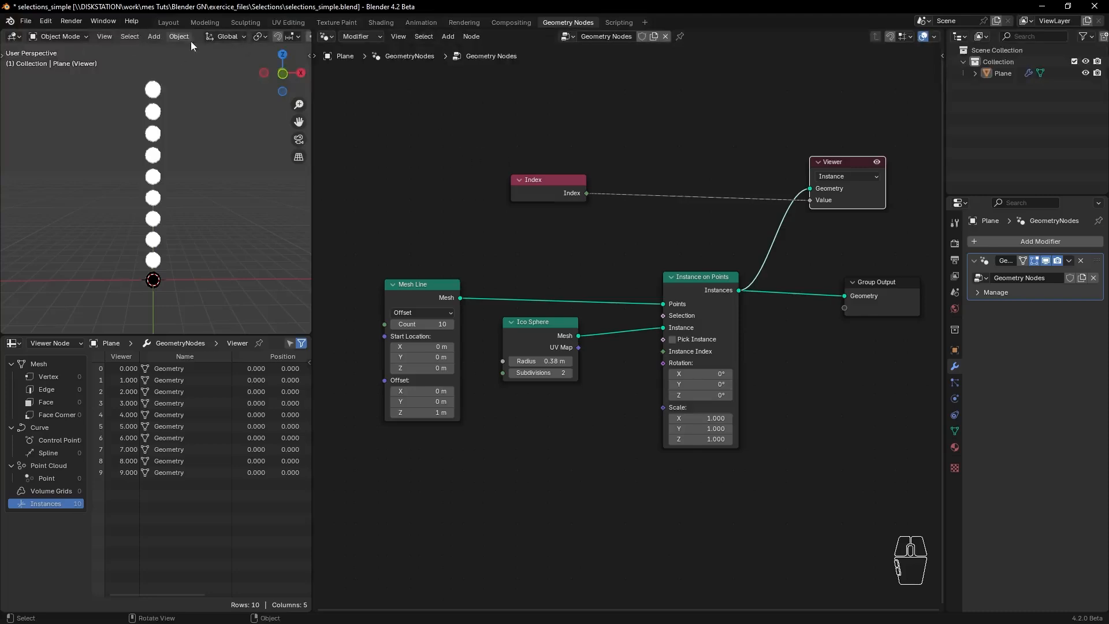
- Turn on the viewport overlay that displays the Viewer node's values as text on the spheres
scroll(198, 37, down, 8)
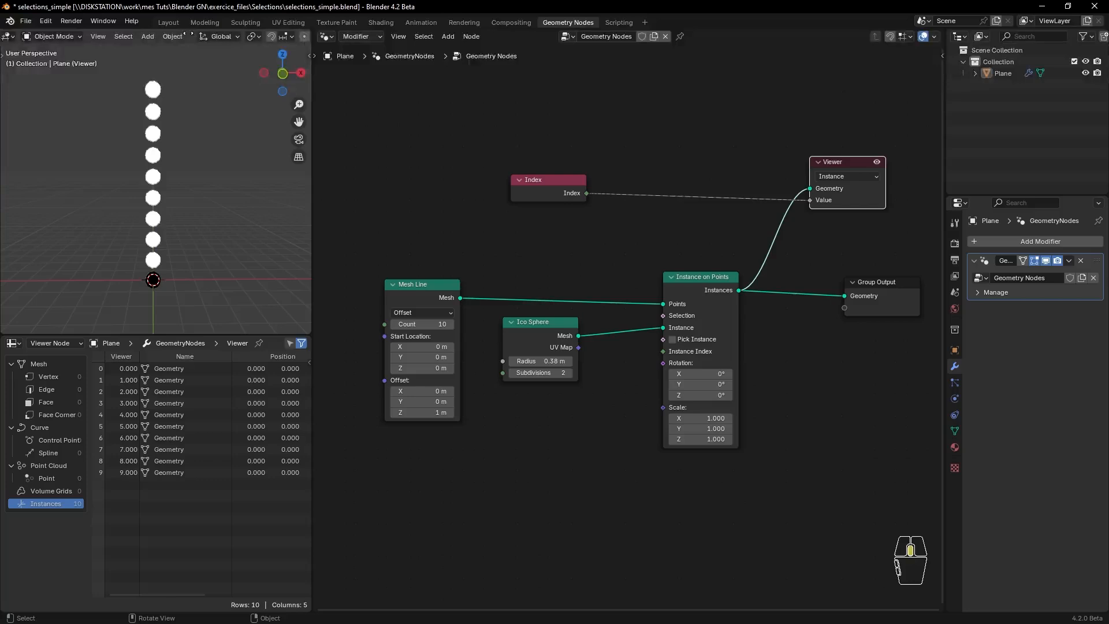
scroll(231, 40, down, 5)
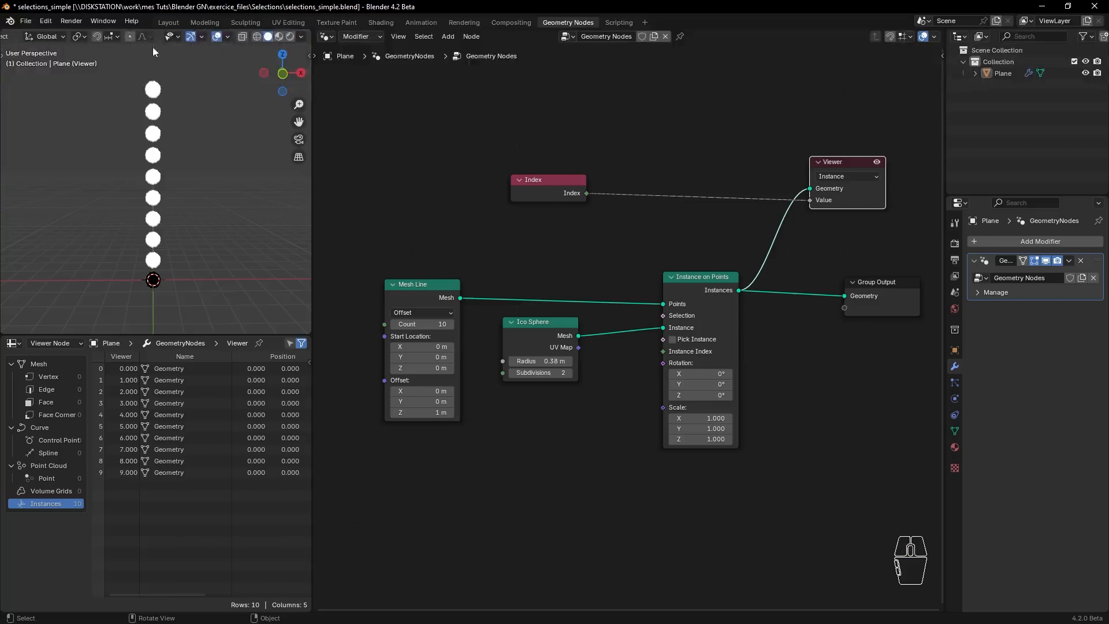
click(229, 36)
middle_drag(155, 286, 151, 273)
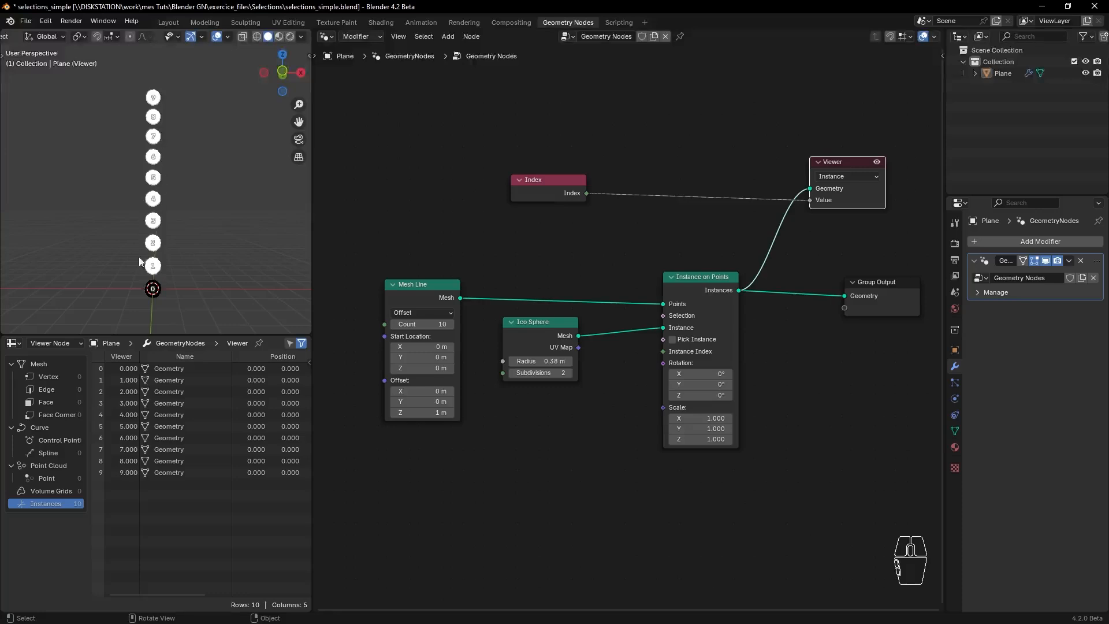
- Move the Index node away from the Viewer and insert a Compare node on the link between Index and the Viewer's Value
drag(542, 182, 407, 180)
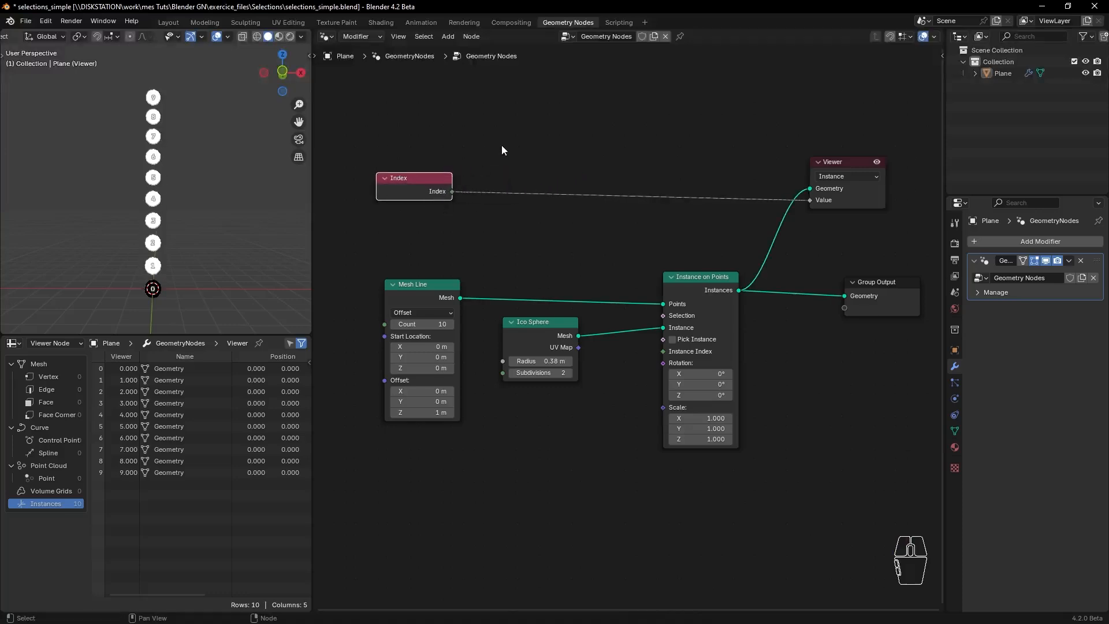
key(shift)
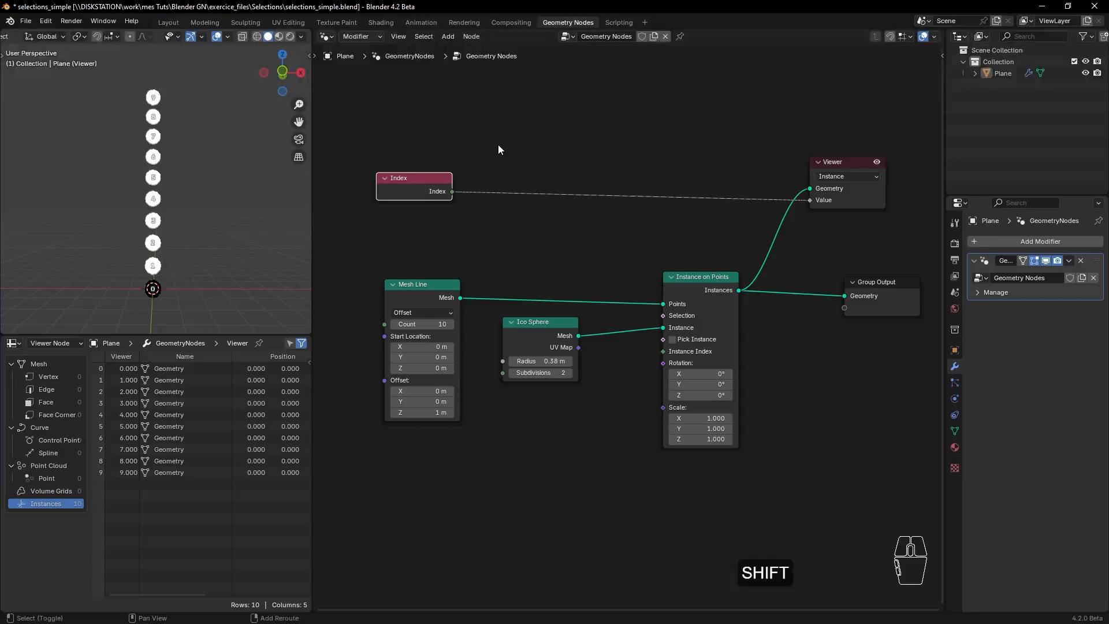
key(shift+a)
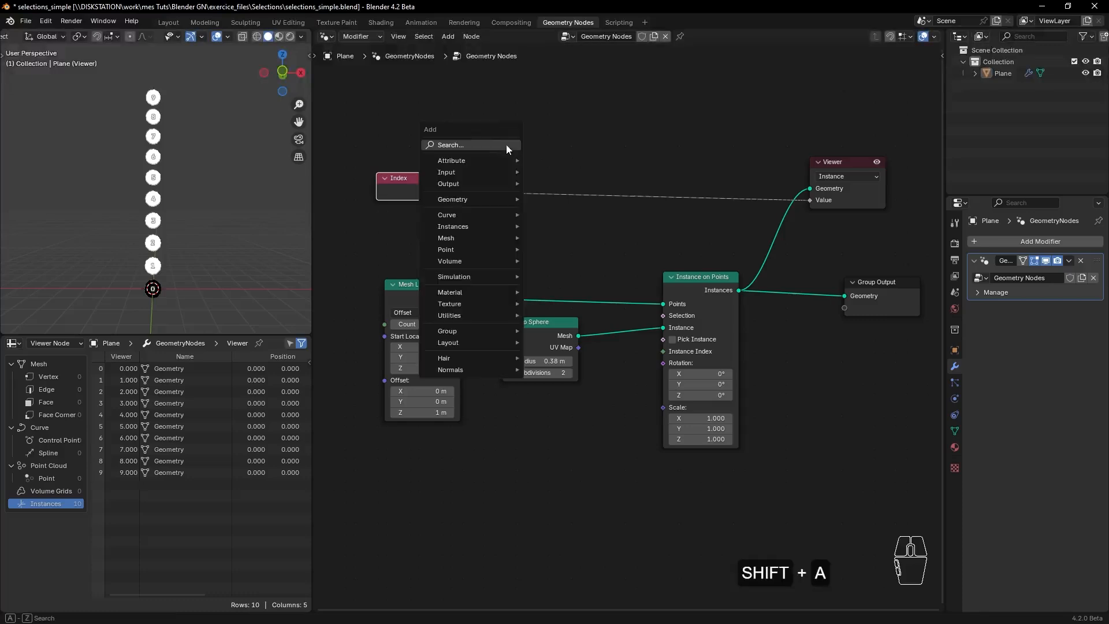
click(459, 145)
text(compa)
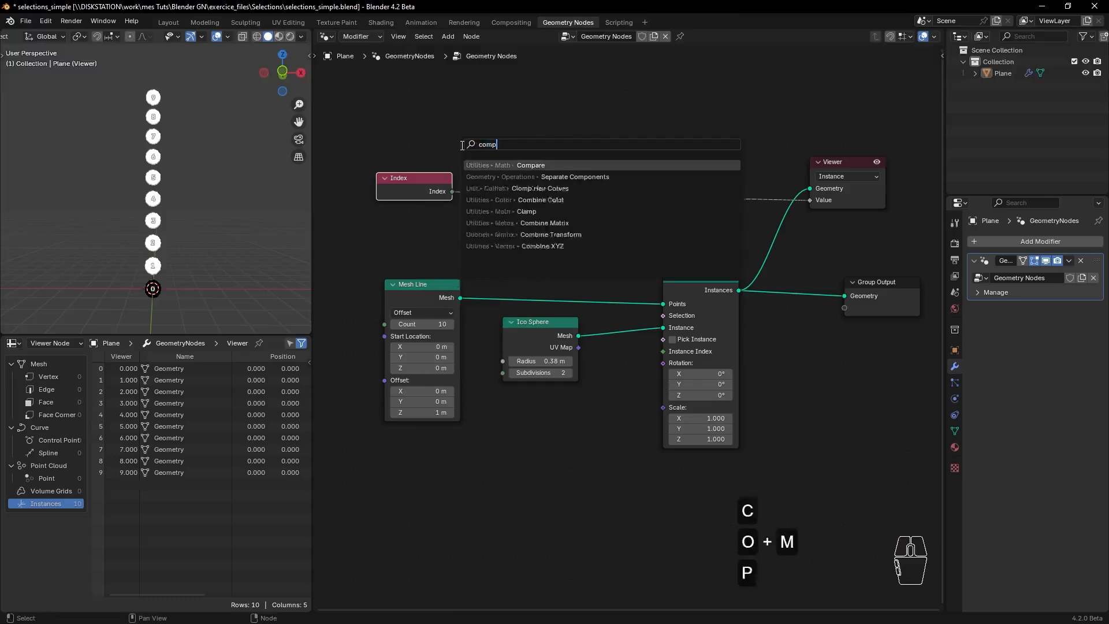
click(520, 165)
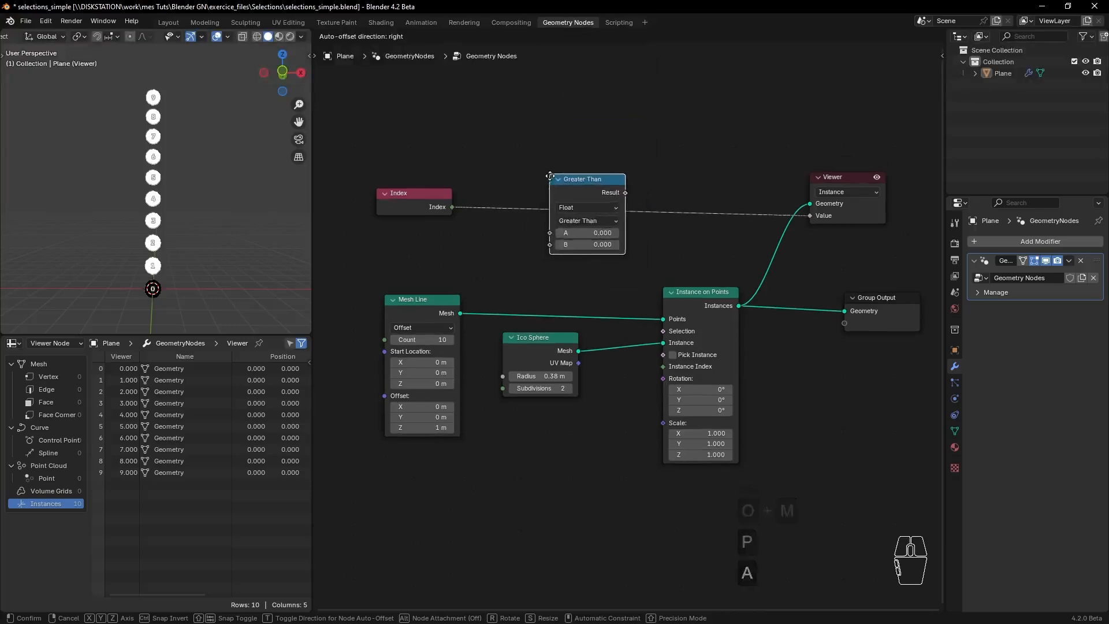
click(535, 176)
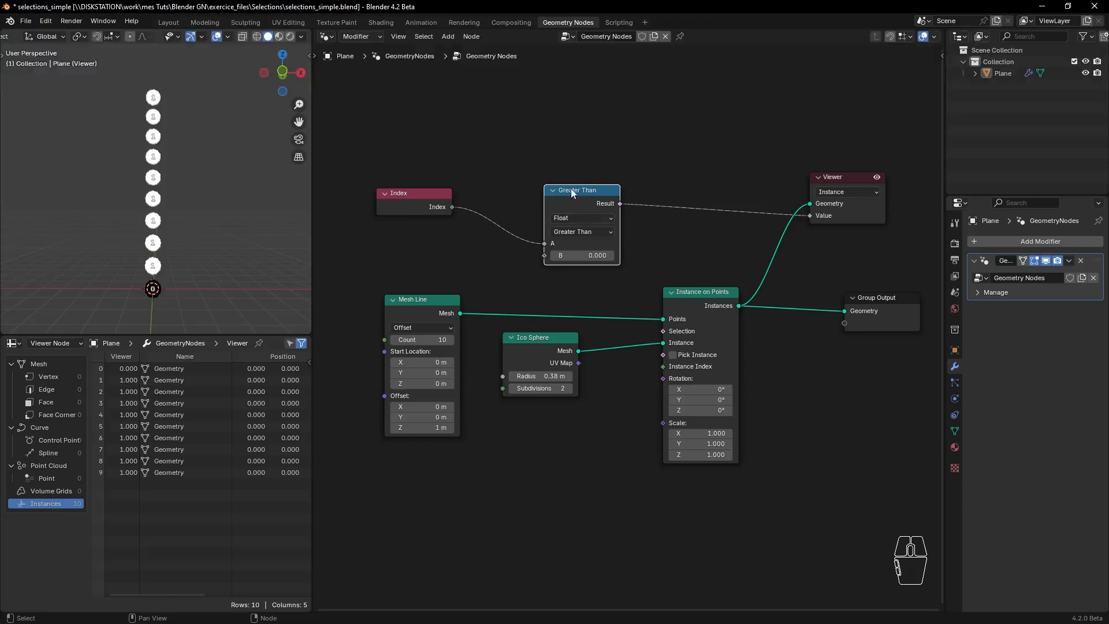
- Set the Compare node's input type to Integer and reconnect the Index output to its A input
click(574, 218)
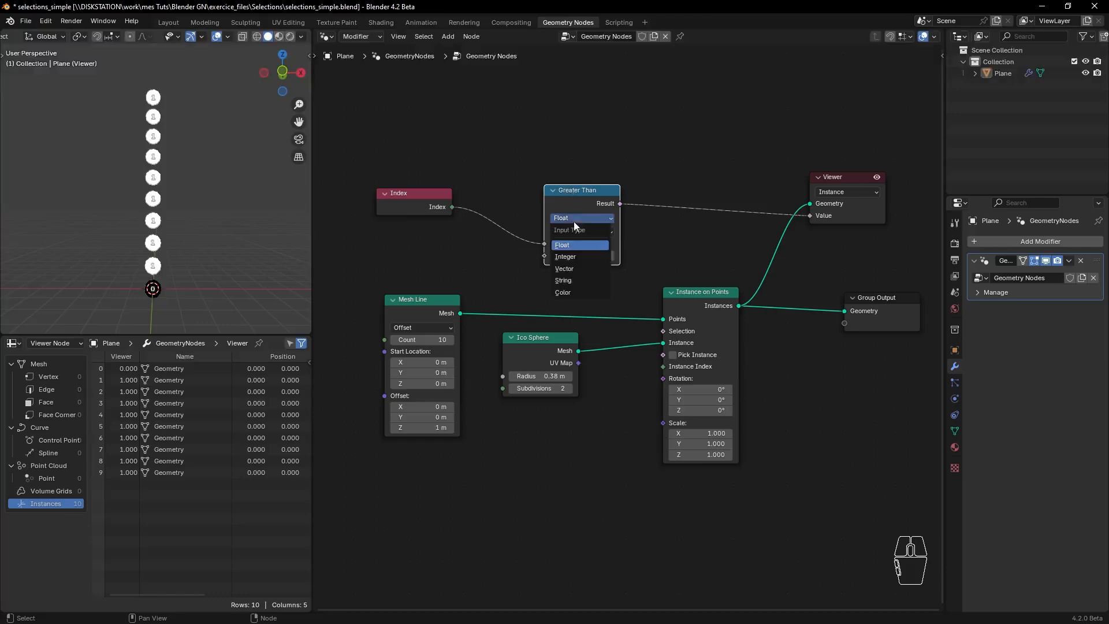
click(571, 258)
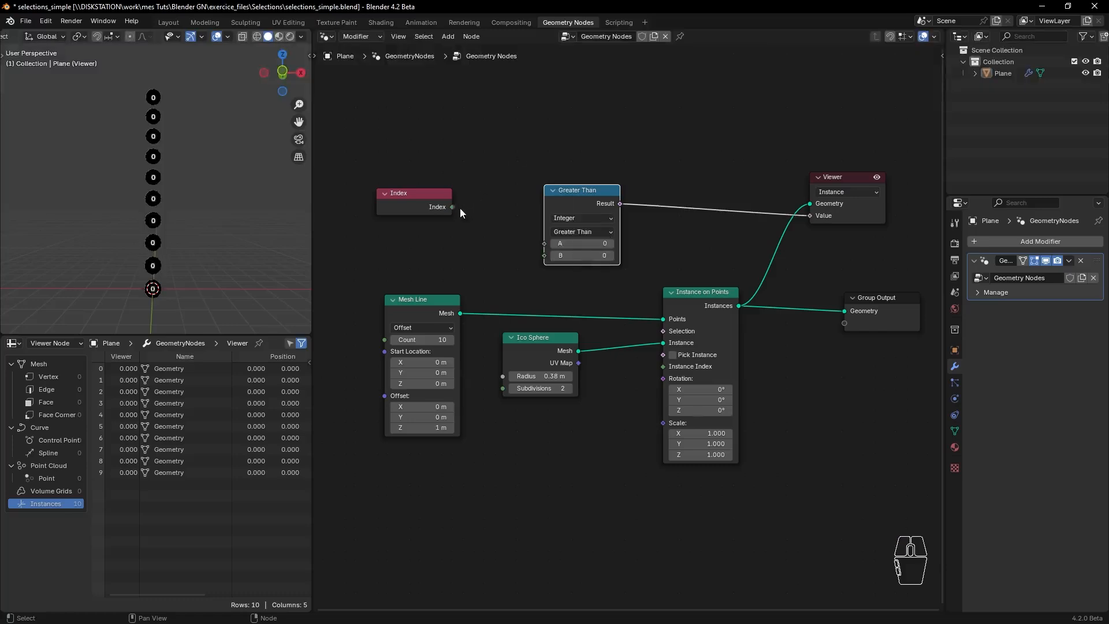
drag(452, 207, 553, 243)
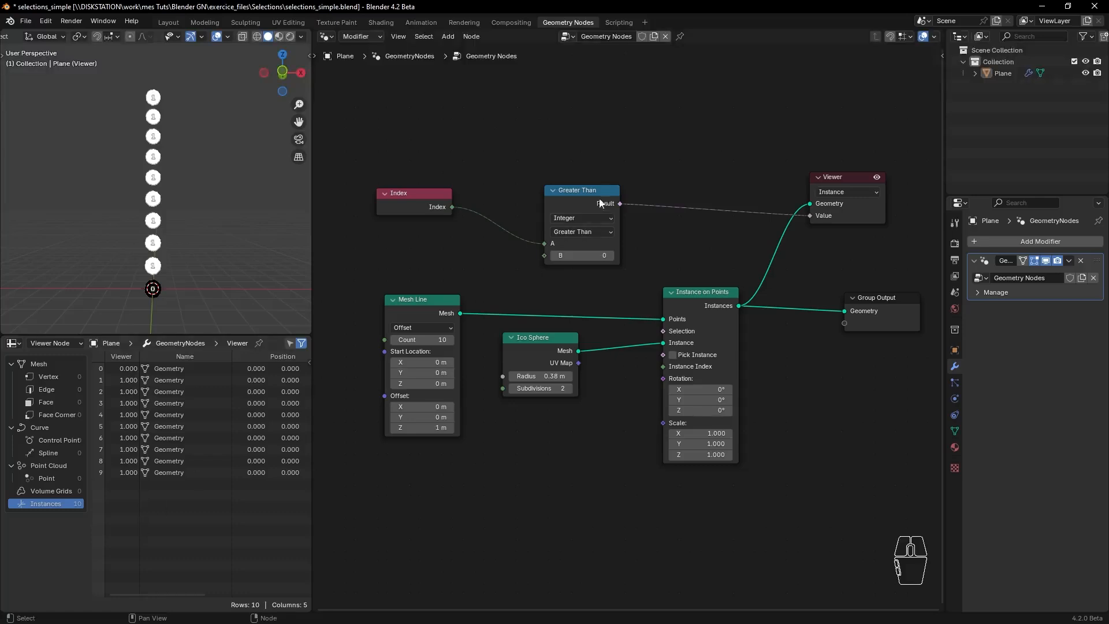
- Set the Compare node's B value to 4
click(611, 255)
click(611, 255)
click(611, 254)
click(611, 254)
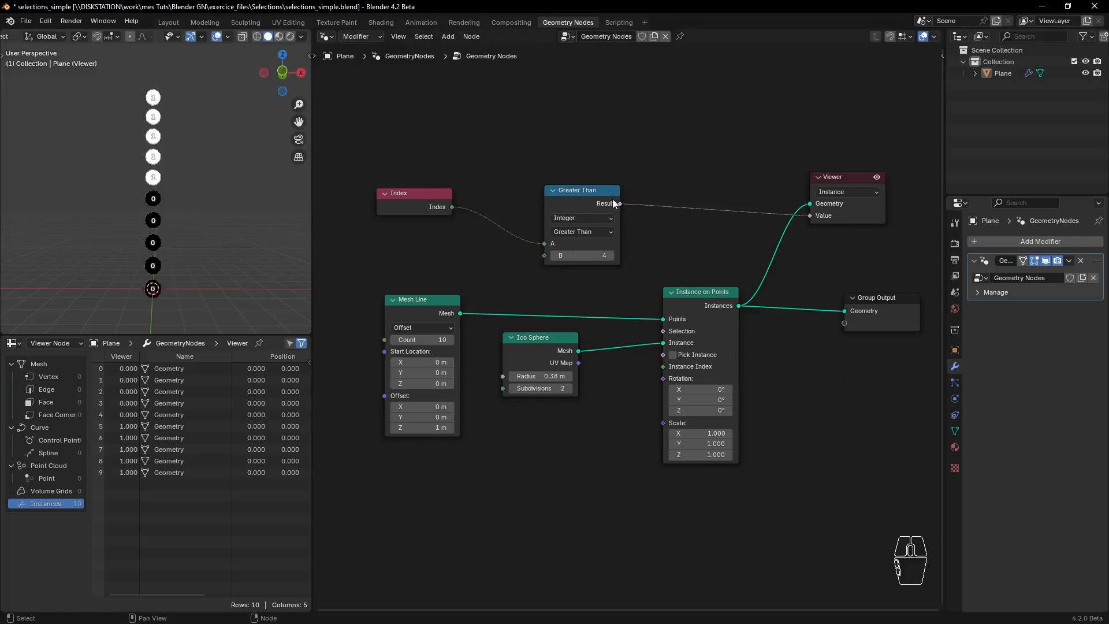
drag(620, 203, 673, 142)
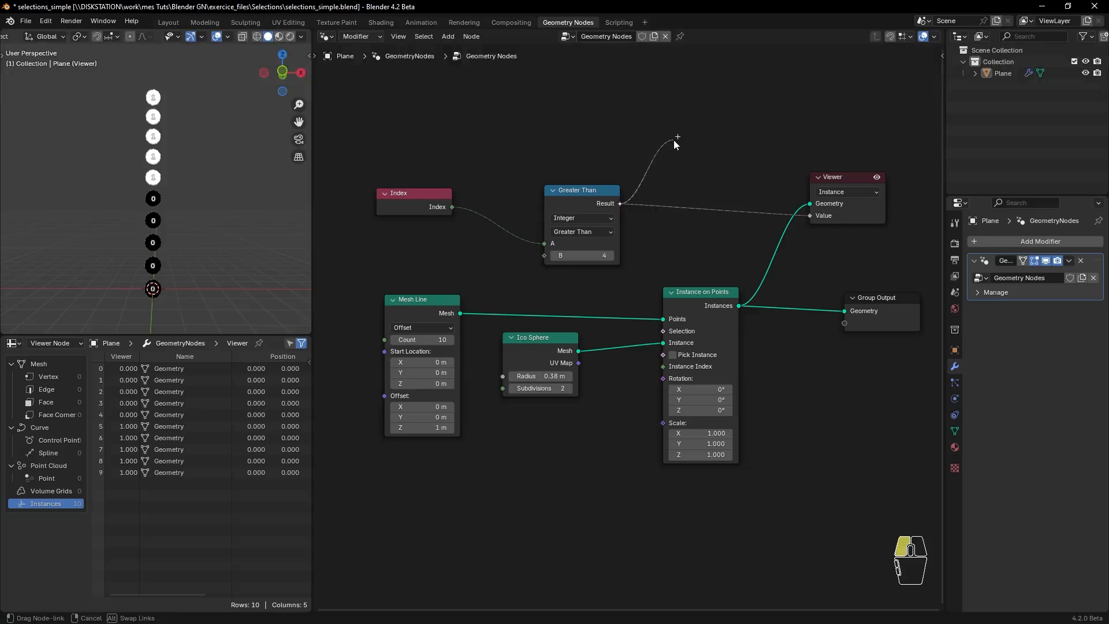
drag(674, 141, 675, 140)
click(664, 117)
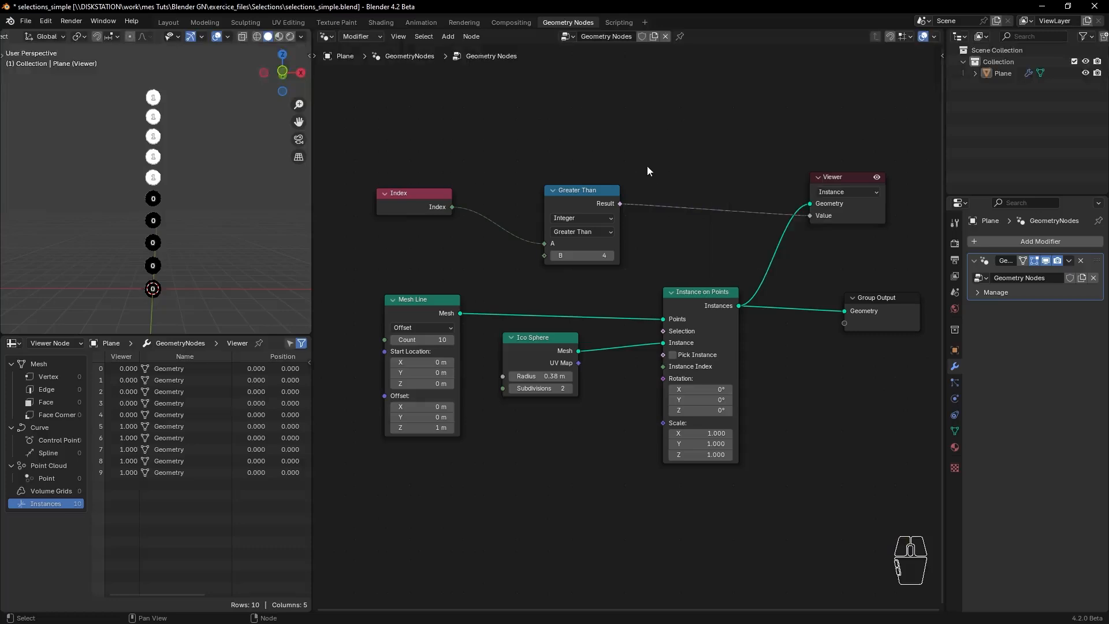
- Move the Compare node closer to Index, and shift Group Output and Viewer farther from Instance on Points to make room
mouse_move(619, 205)
drag(585, 192, 556, 194)
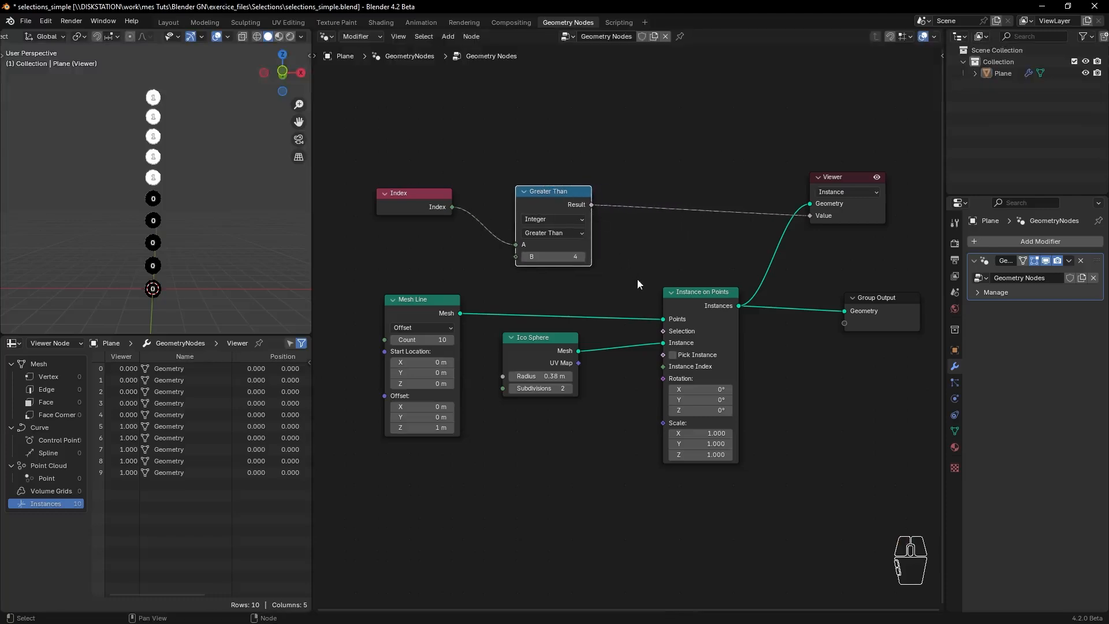
mouse_move(699, 295)
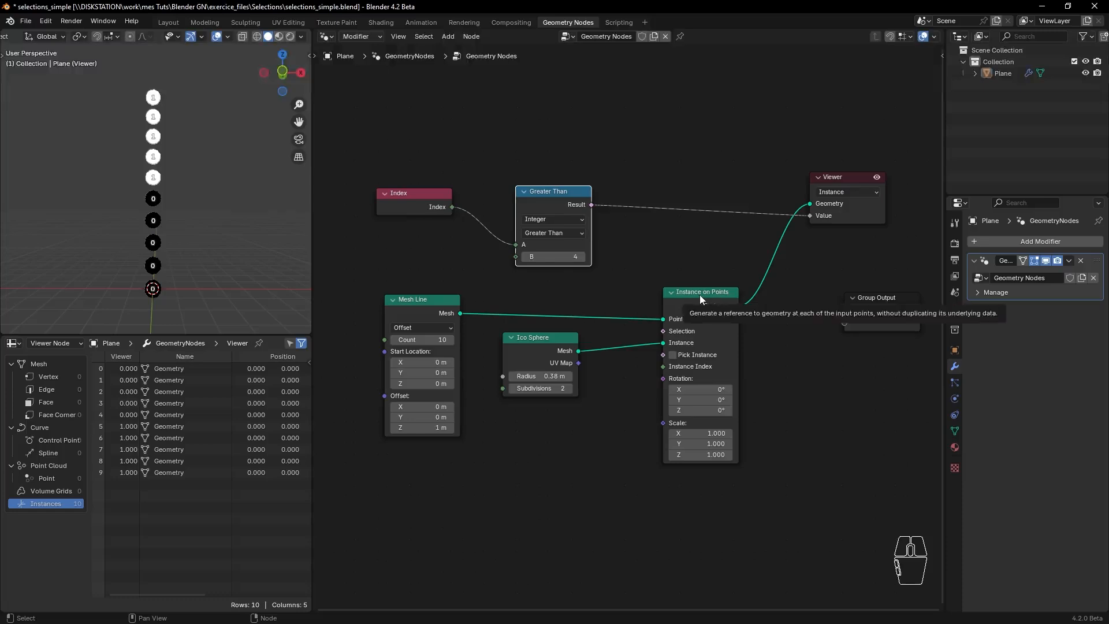
middle_drag(751, 288, 672, 269)
drag(809, 278, 877, 277)
drag(774, 157, 854, 166)
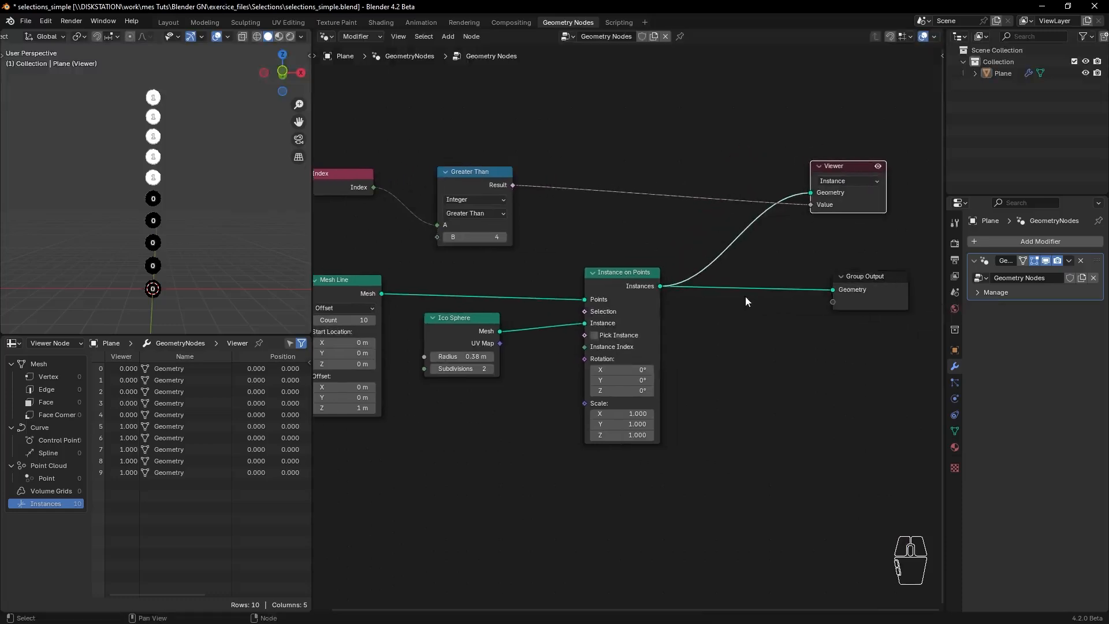
- Insert a Translate Instances node between Instance on Points and Group Output, and move Group Output slightly farther along
key(shift+a)
click(698, 286)
text(tras)
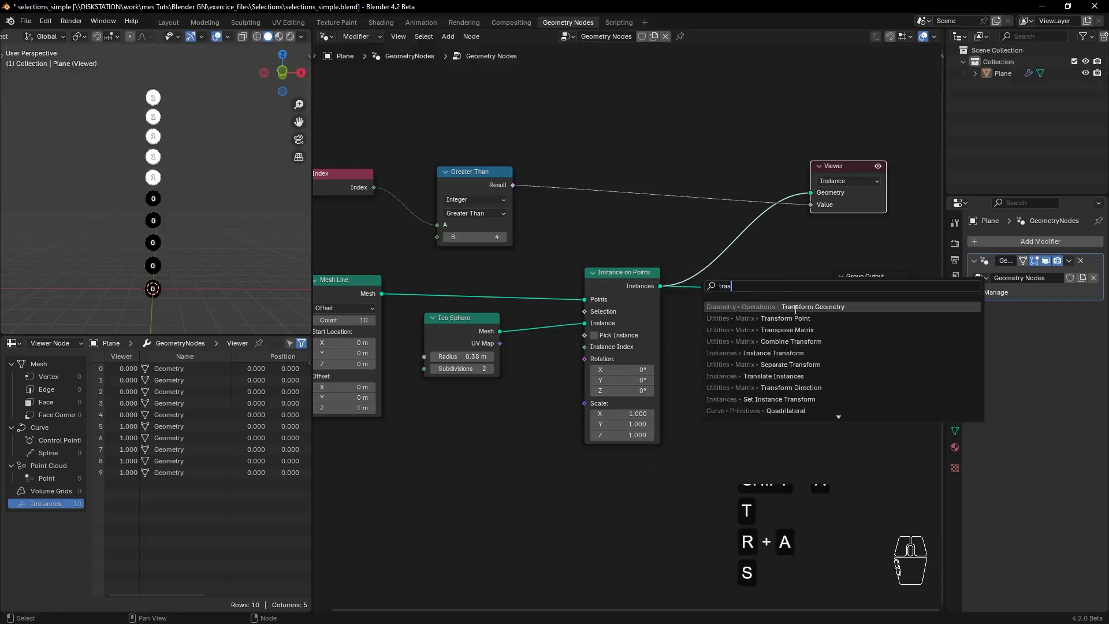
key(BackSpace)
text(nsl)
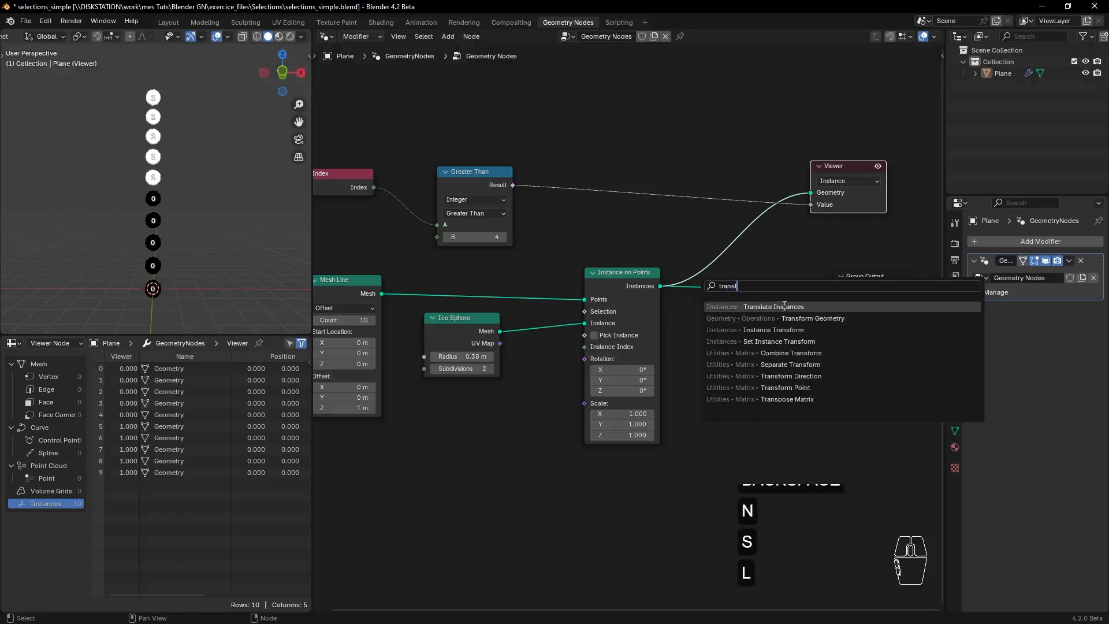
click(784, 306)
click(748, 303)
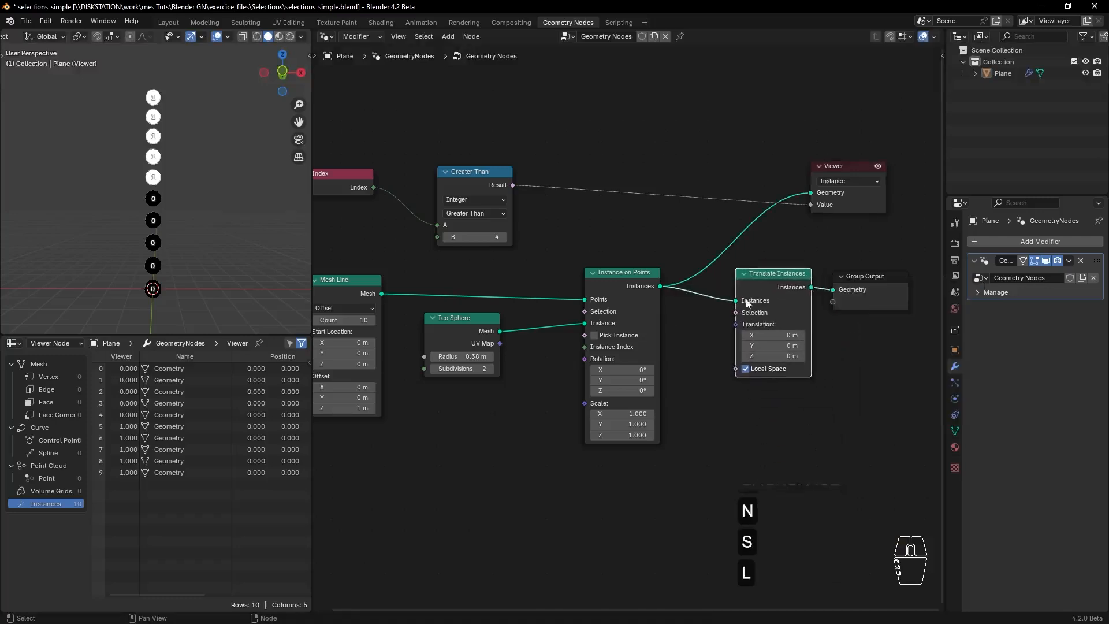
click(868, 282)
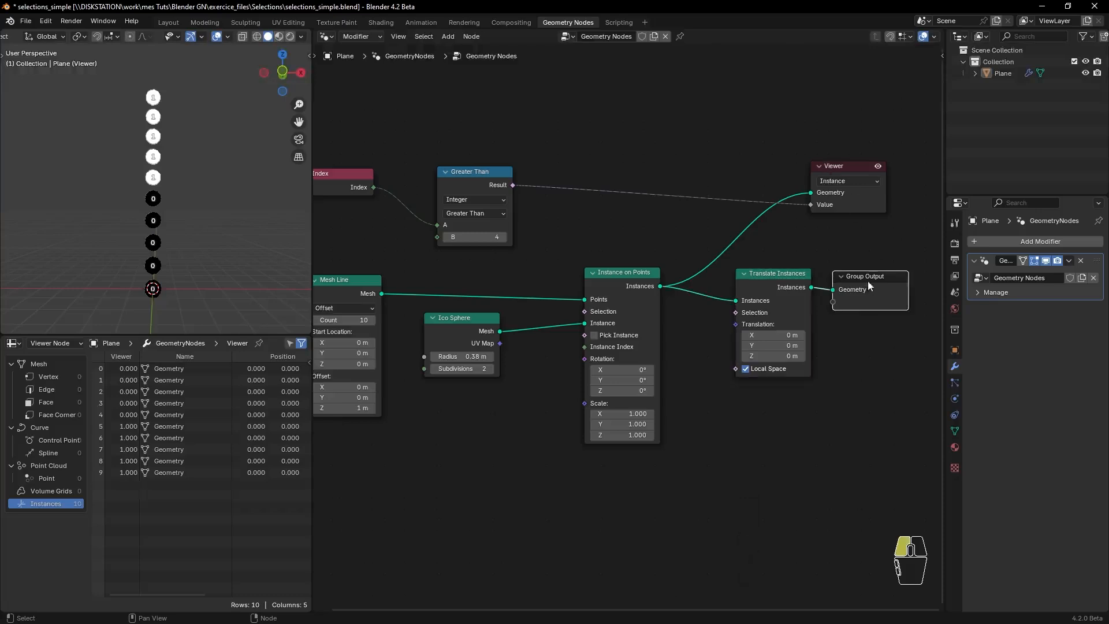
- Compare the sphere line with the Viewer node inactive and active, leaving the Viewer off
click(878, 166)
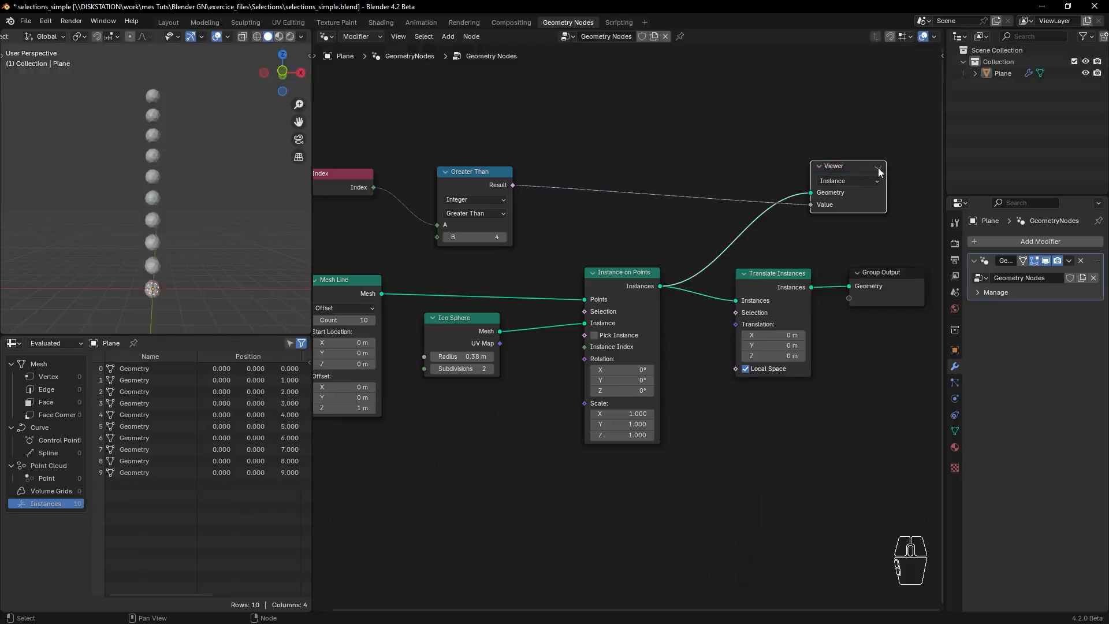
click(878, 168)
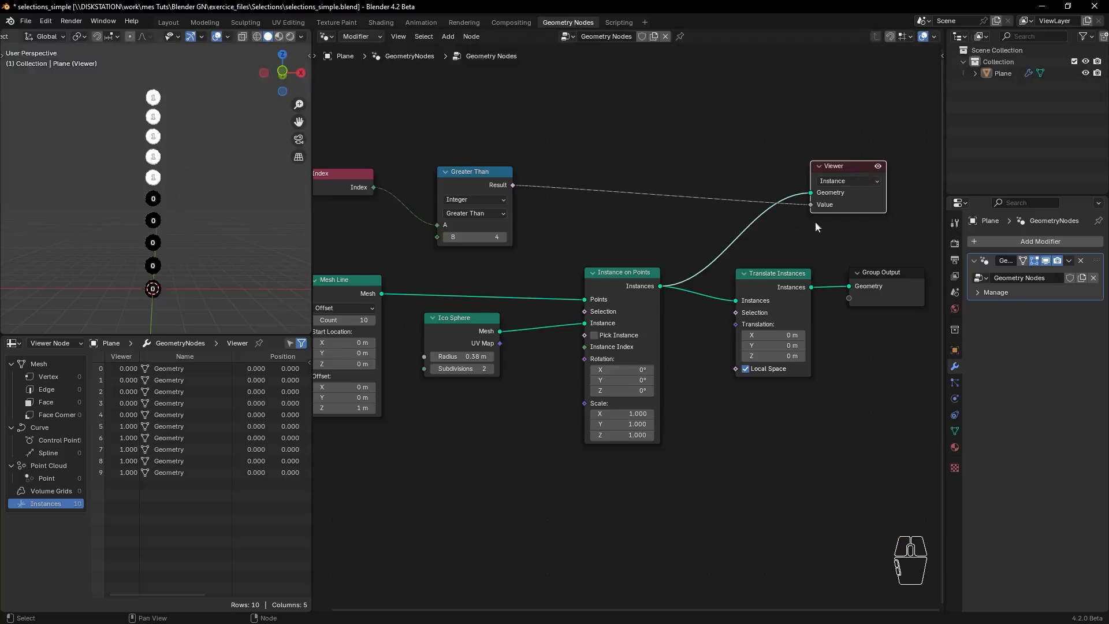
click(878, 167)
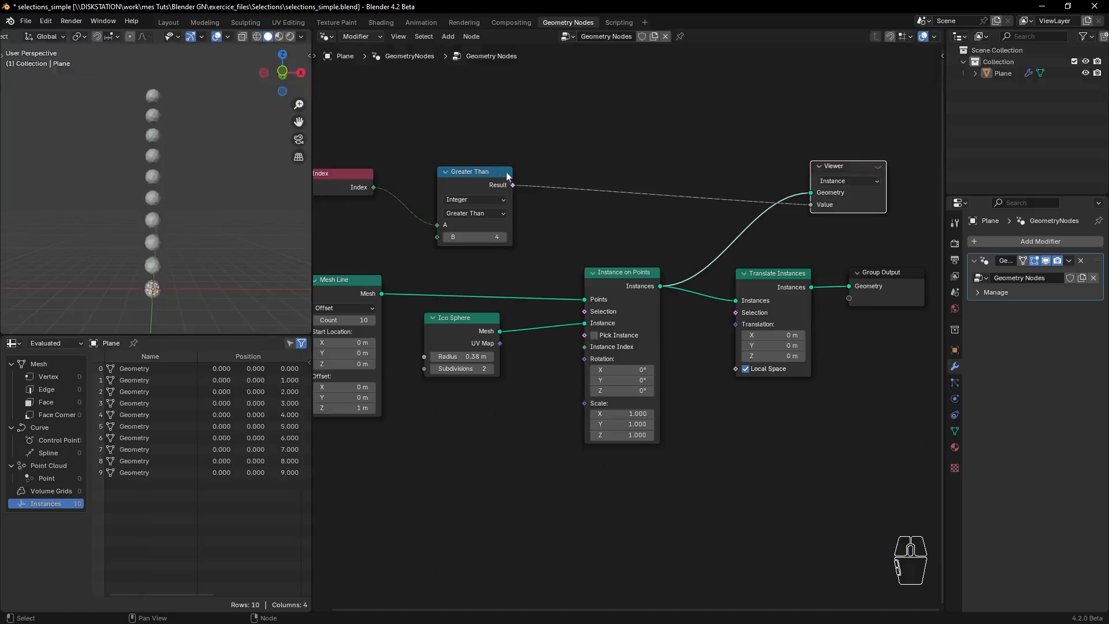
- Connect the Compare node's Result to the Translate Instances Selection and set its X translation to 2.2 m
drag(508, 174, 738, 313)
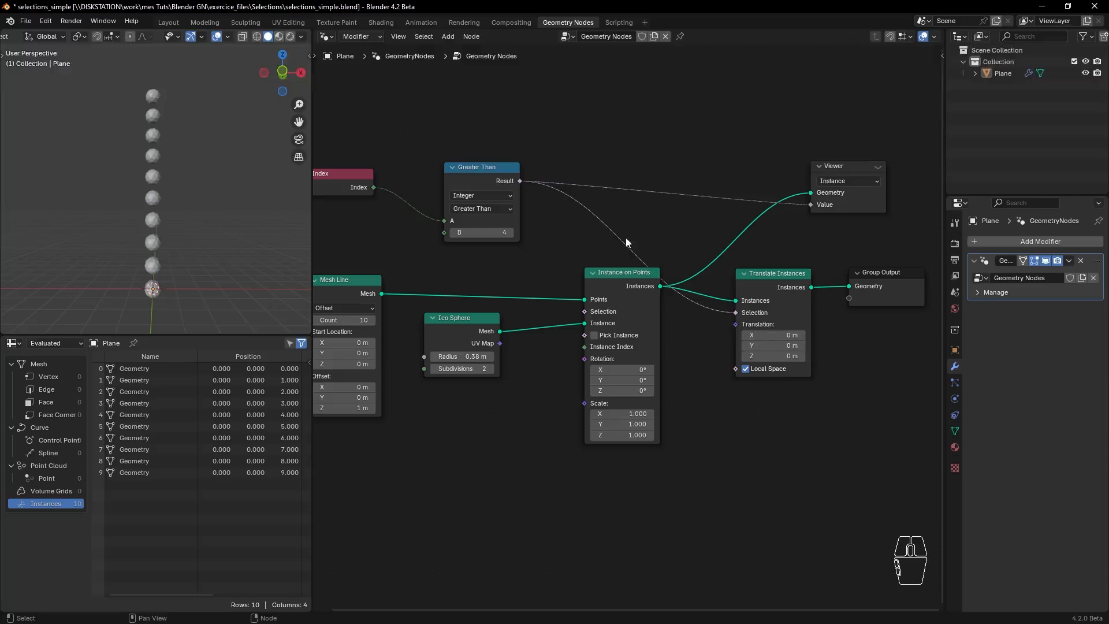
click(775, 335)
drag(775, 335, 792, 335)
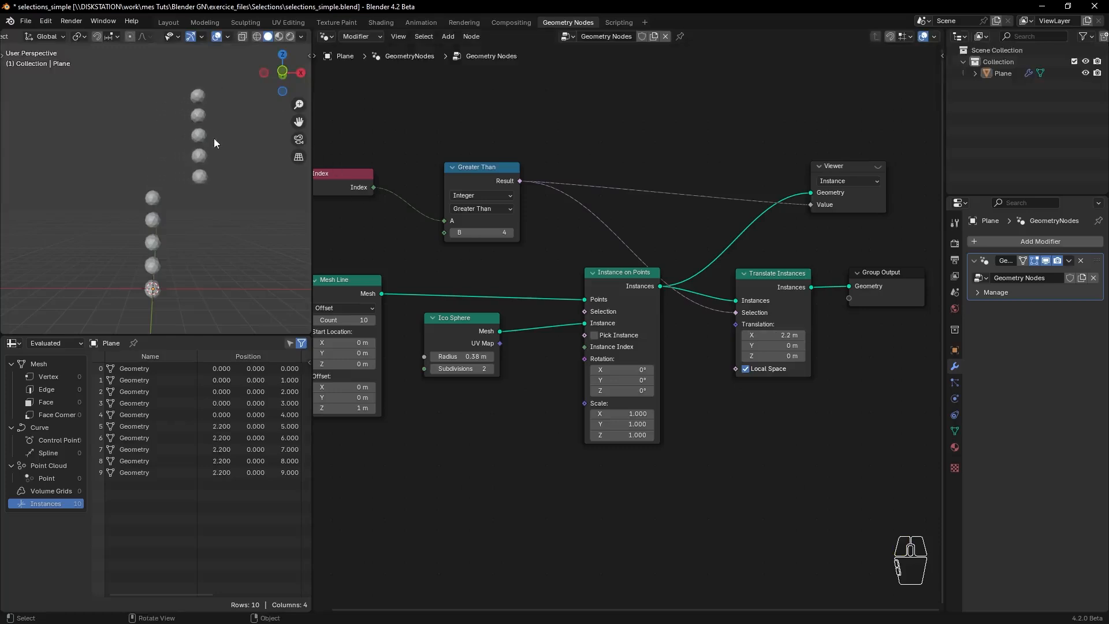
- Reactivate and reposition the Viewer, and connect the Translate Instances output to its Geometry input
click(877, 166)
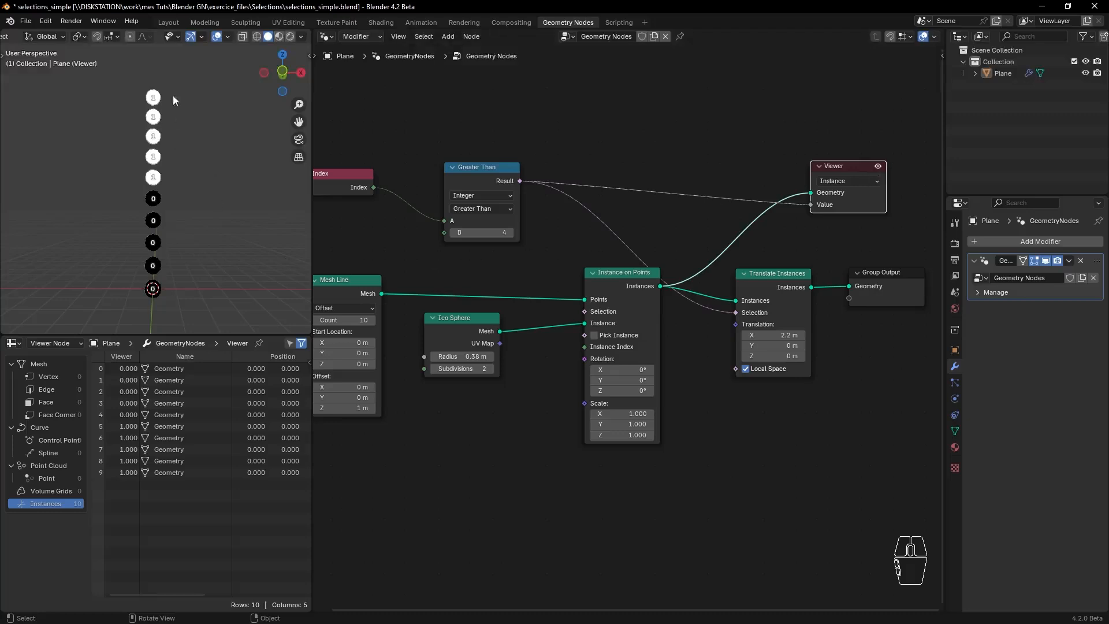
middle_drag(878, 180, 775, 203)
drag(775, 203, 832, 185)
drag(709, 310, 765, 196)
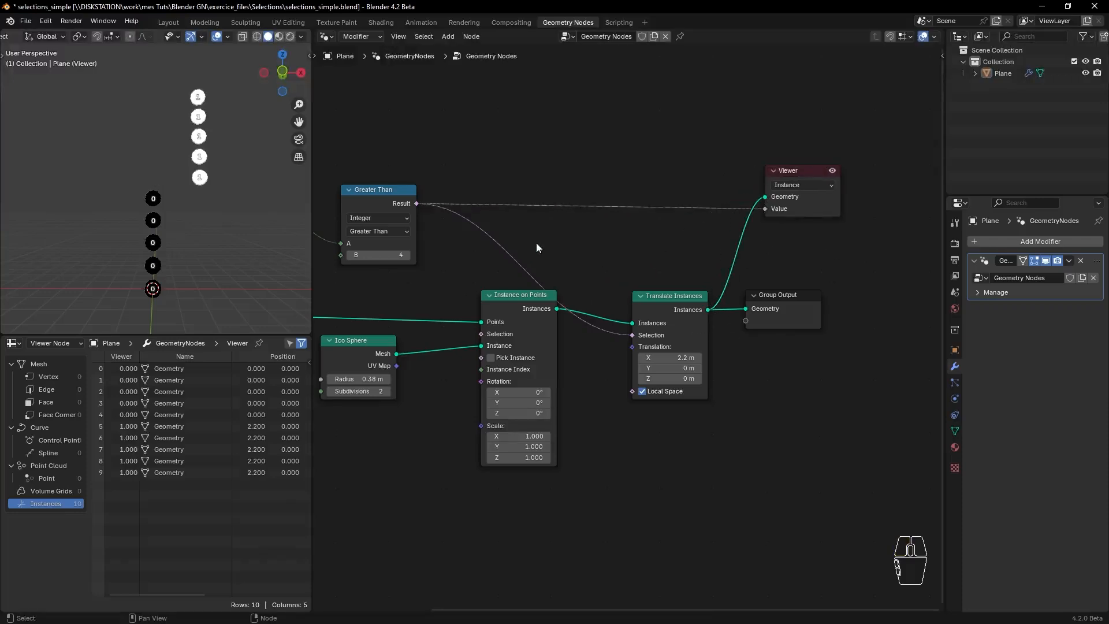
- Try lower B values in the Compare node, starting with 3, and return it to 4
middle_drag(536, 248, 644, 214)
click(458, 222)
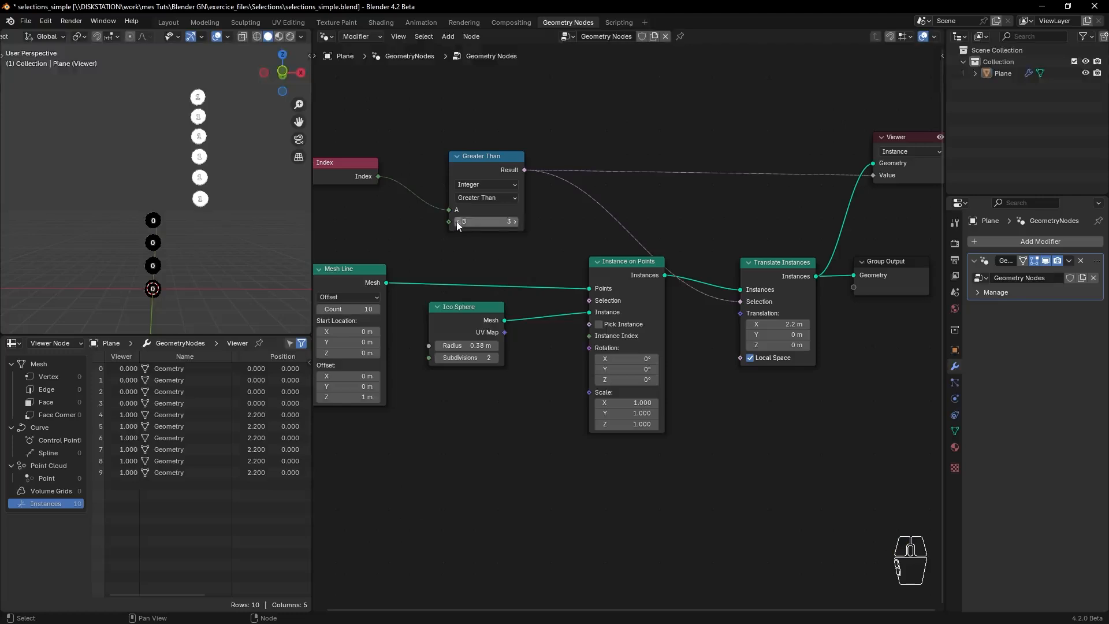
click(457, 222)
click(513, 222)
click(513, 222)
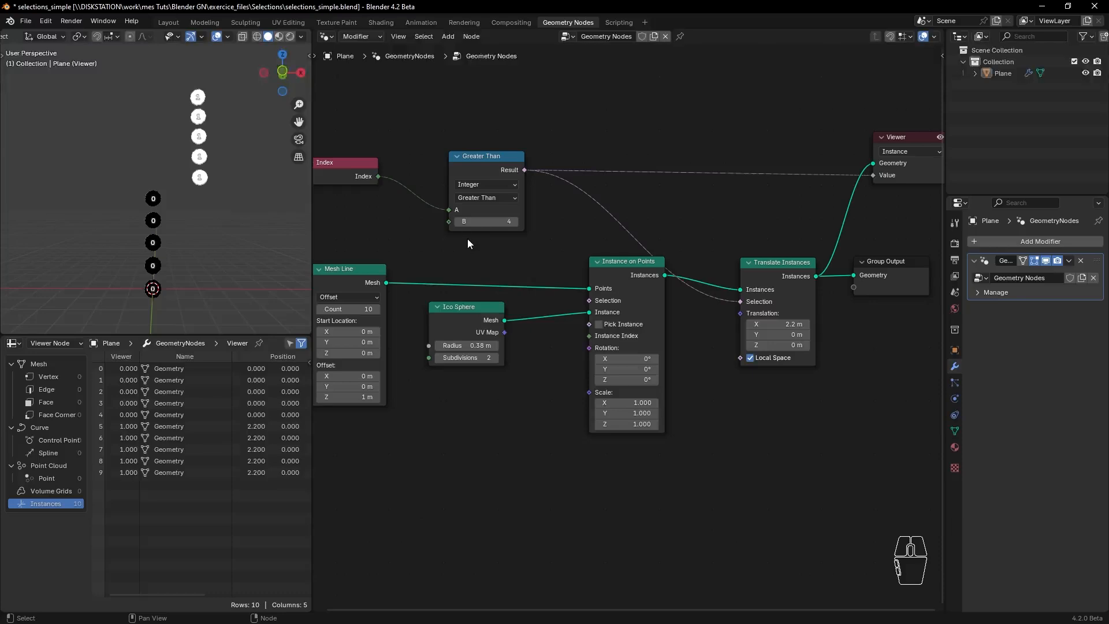
- Try a B value of 6 in the Compare node and bring it down to 3
middle_drag(455, 257, 520, 233)
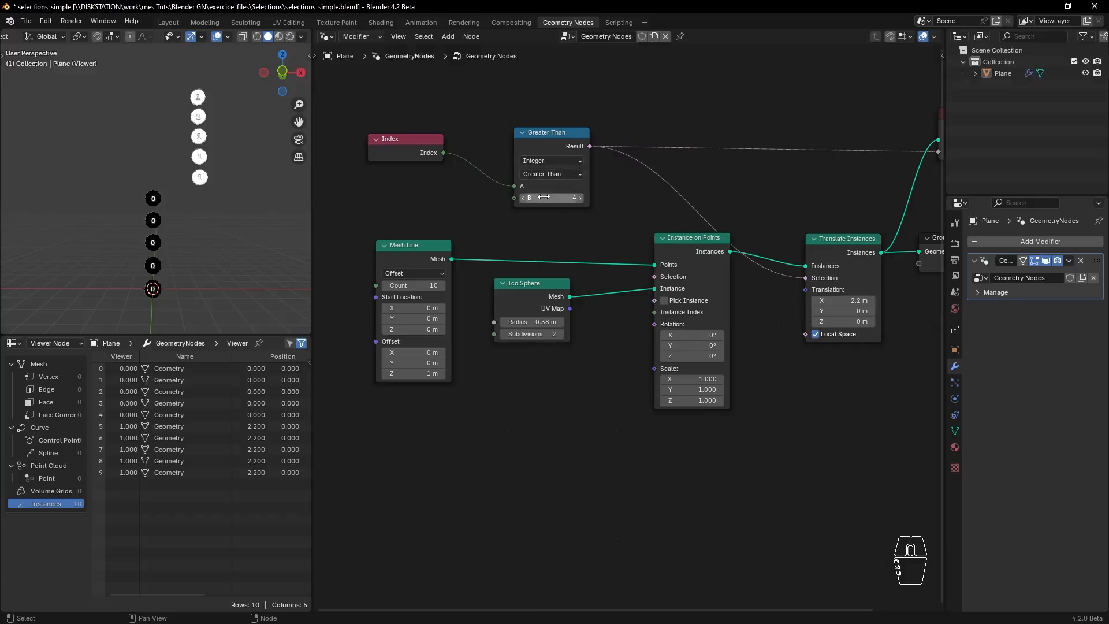
mouse_move(552, 189)
click(581, 199)
click(581, 198)
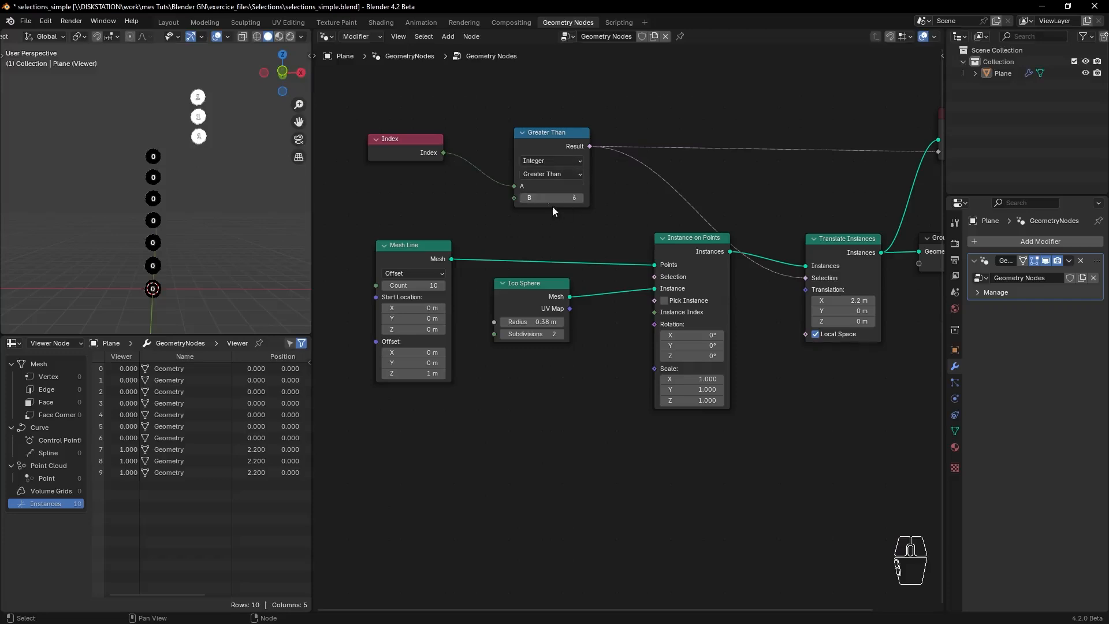
click(524, 198)
click(524, 198)
click(524, 198)
- Try the Compare operations Less Than and Less Than or Equal, and set the operation to Greater Than or Equal
click(549, 174)
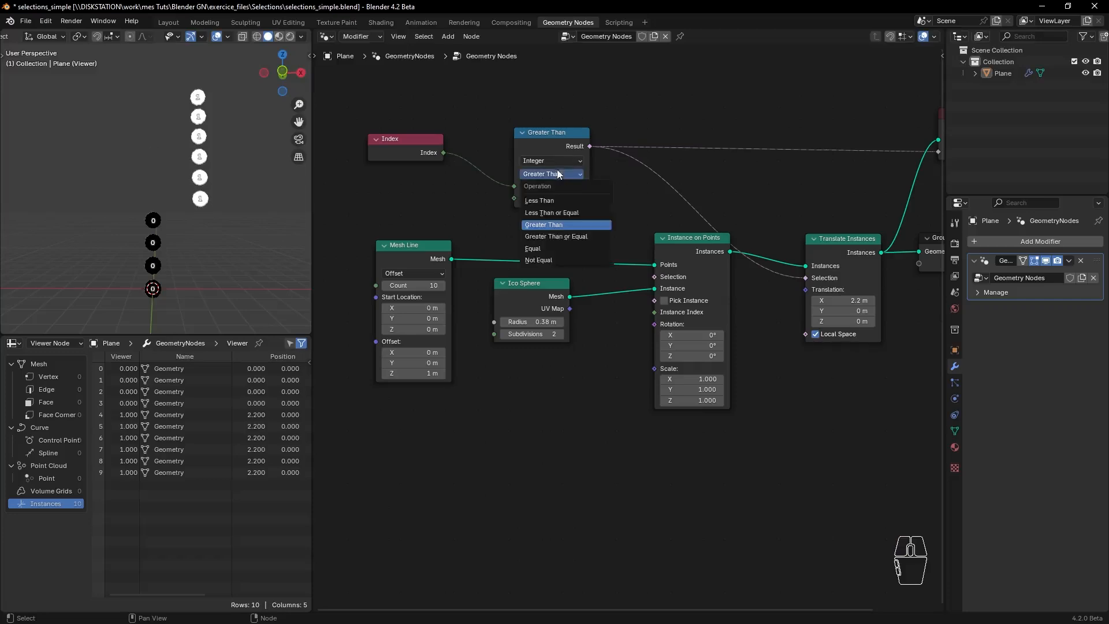
click(549, 201)
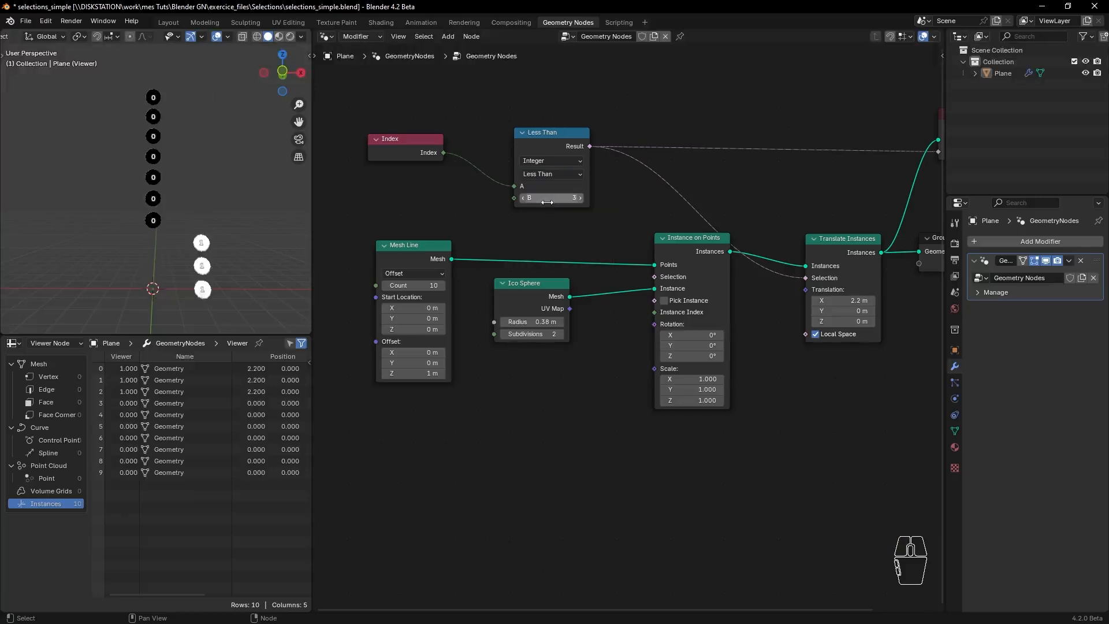
click(556, 174)
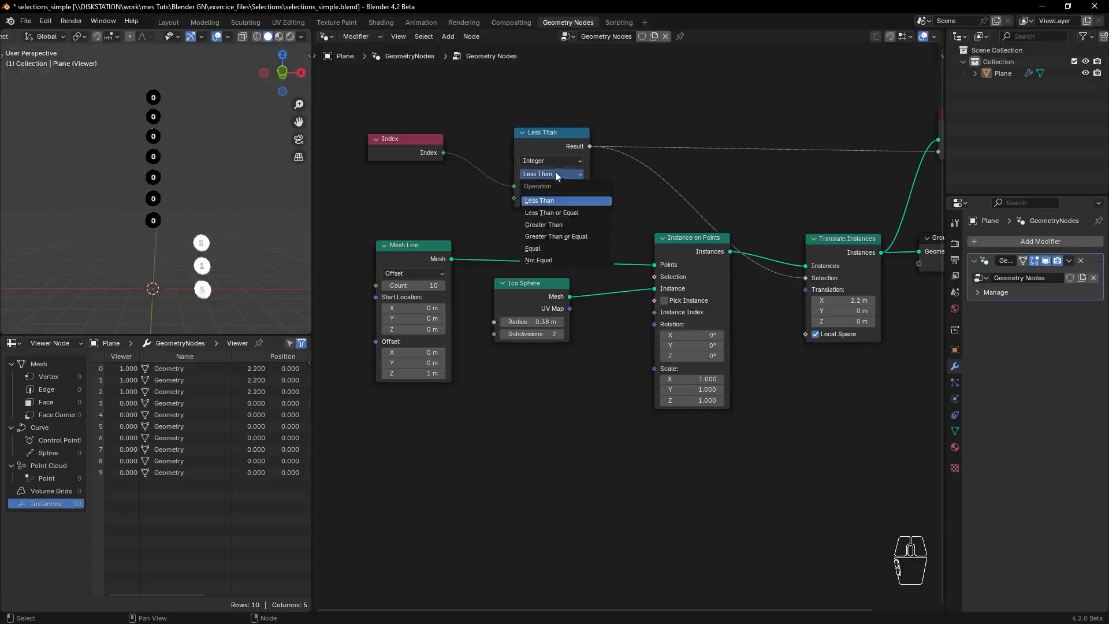
click(555, 212)
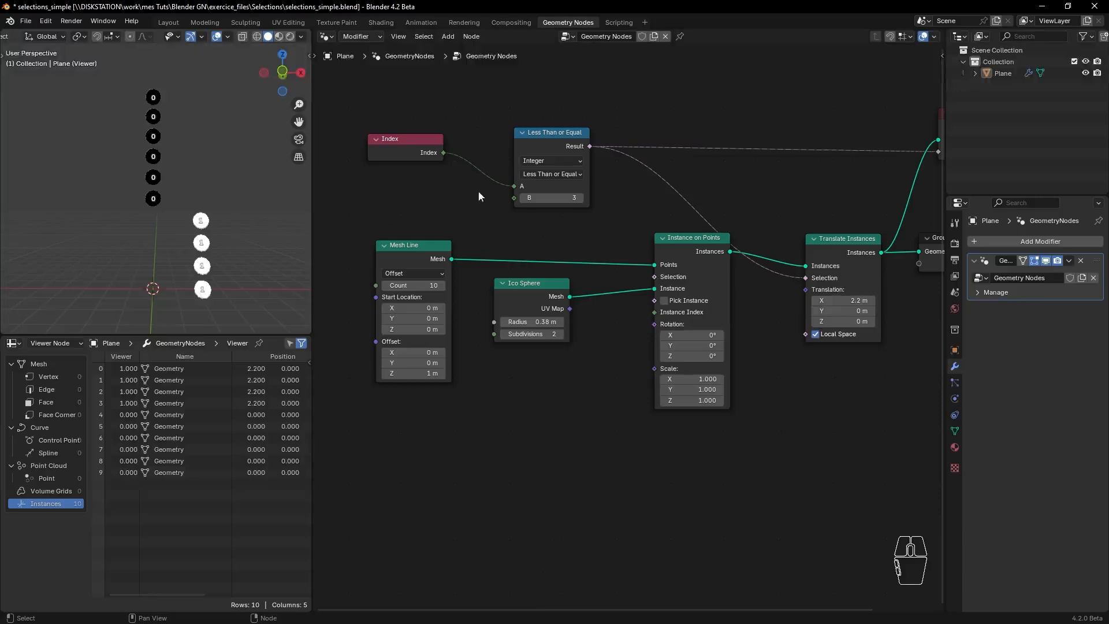
click(563, 175)
click(564, 236)
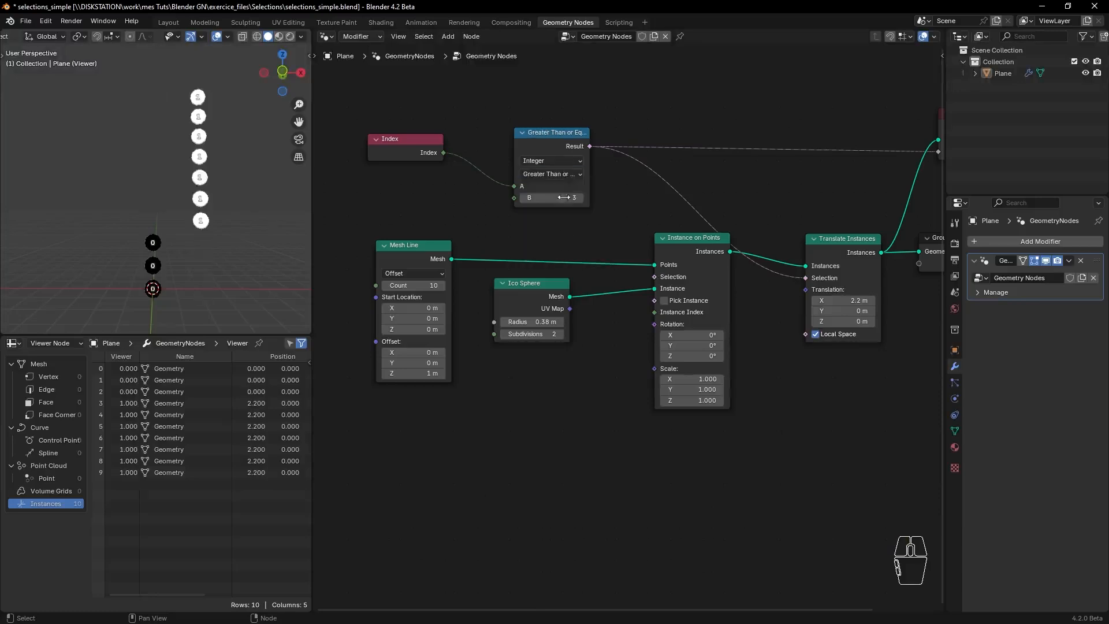
- Set the Compare node's operation to Equal and its B value to 5
click(562, 174)
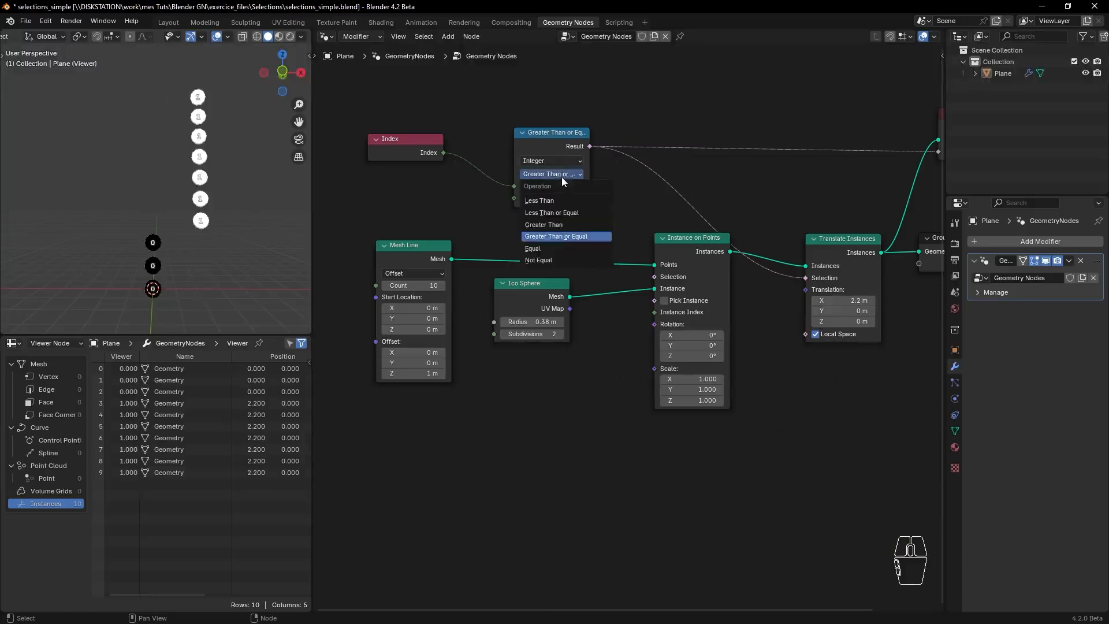
click(541, 249)
mouse_move(553, 198)
mouse_down()
mouse_move(571, 199)
mouse_move(560, 198)
mouse_up()
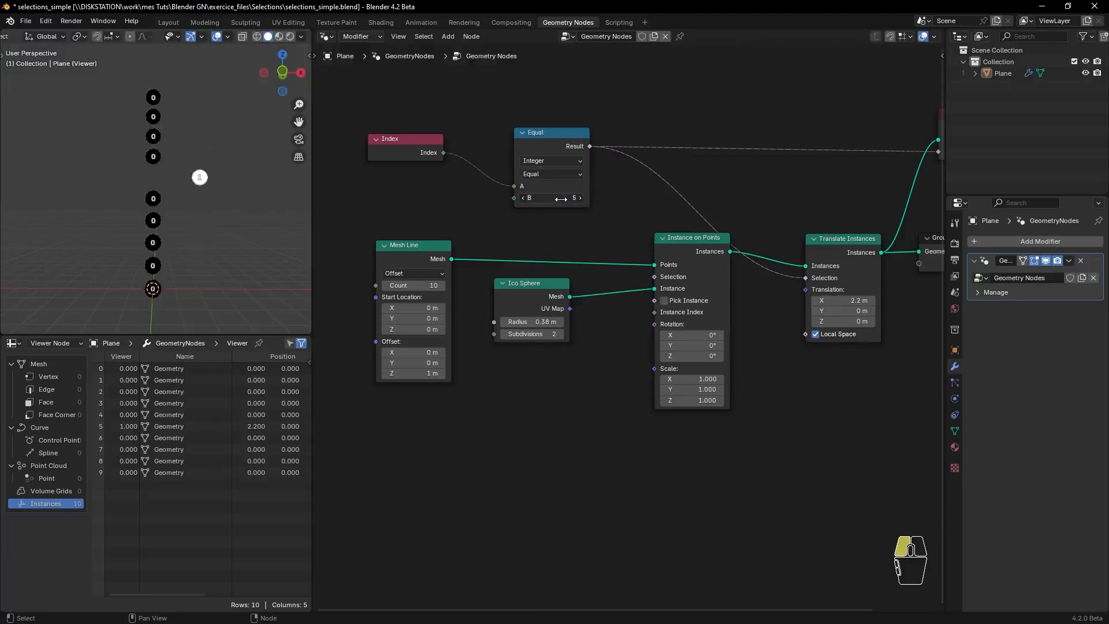
ctrl+scroll(583, 246, right, 5)
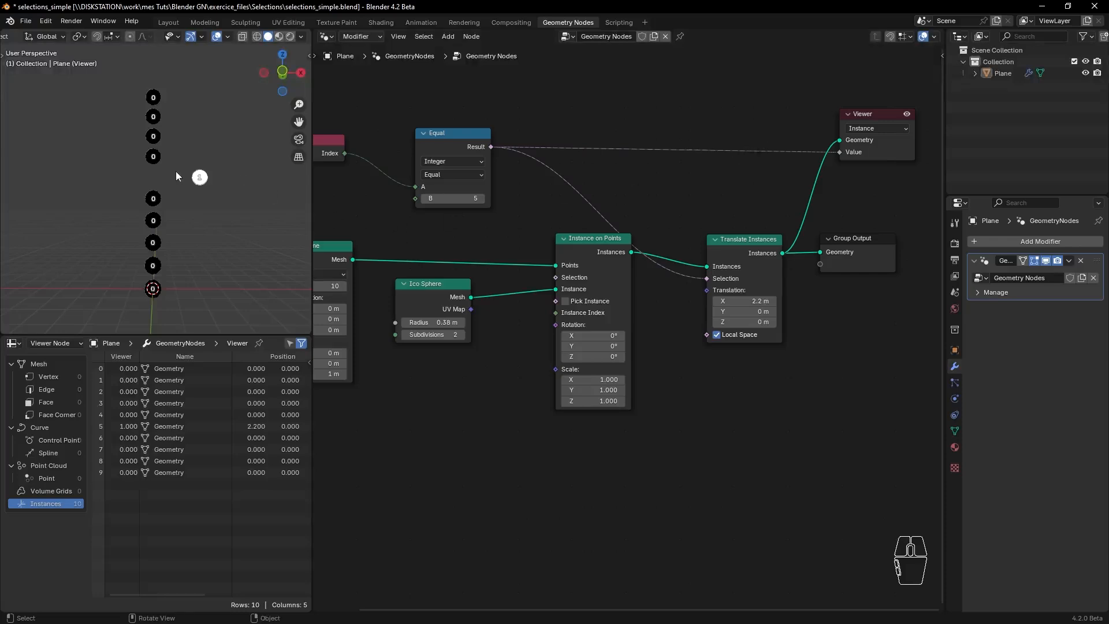
middle_drag(409, 213, 455, 203)
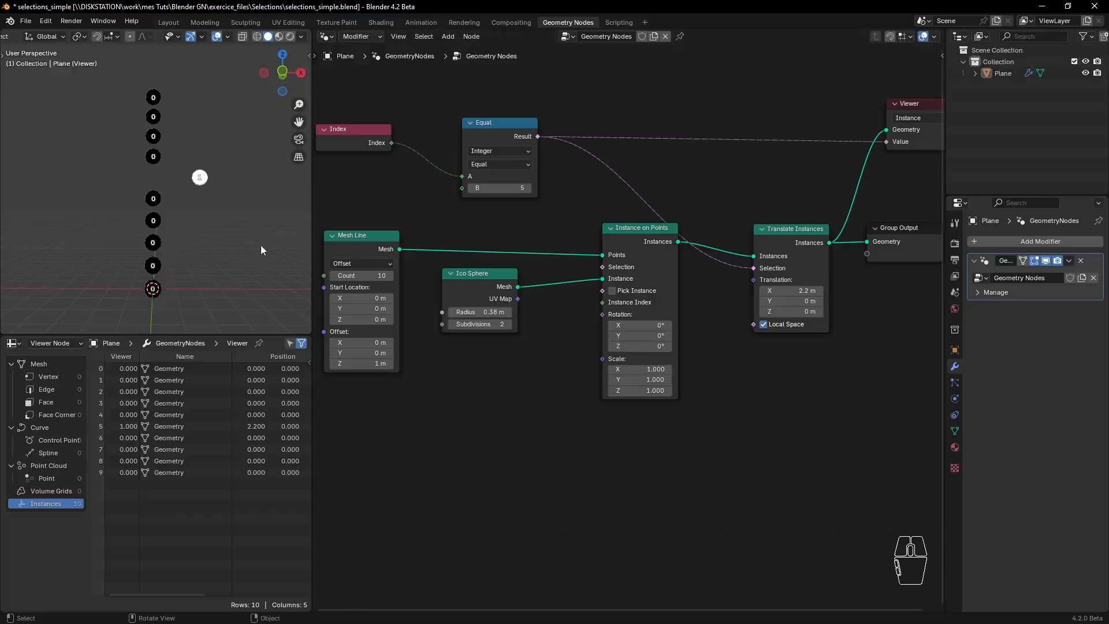
- Circle the sphere with index 3 in the viewport with an annotation and connect the Index output to the Viewer's Value input
key(d)
mouse_move(164, 214)
mouse_down()
mouse_move(165, 230)
mouse_move(168, 209)
mouse_up()
drag(390, 143, 887, 150)
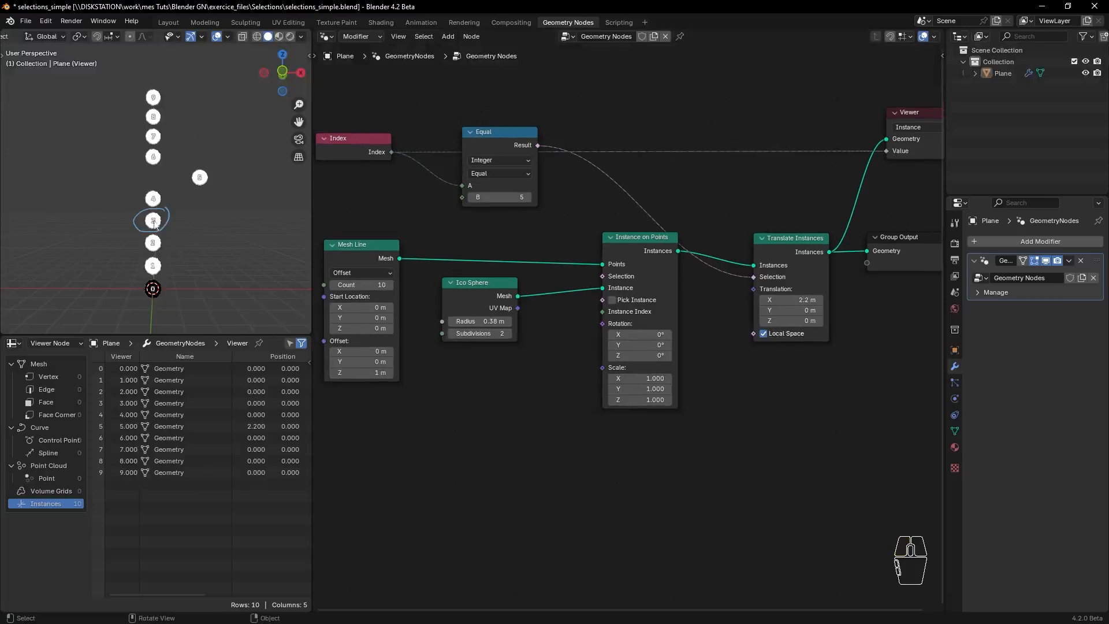
- Set the Equal node's B value to 3 and erase the annotation circle in the viewport
click(492, 198)
text(3)
key(KP_Enter)
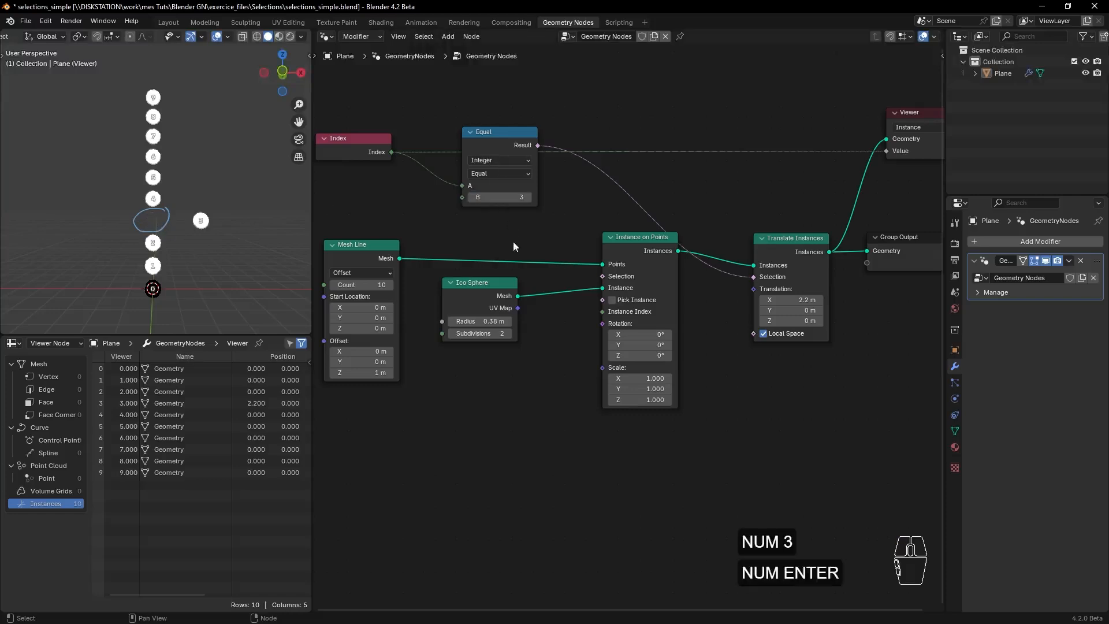
key(d)
right_drag(171, 196, 142, 220)
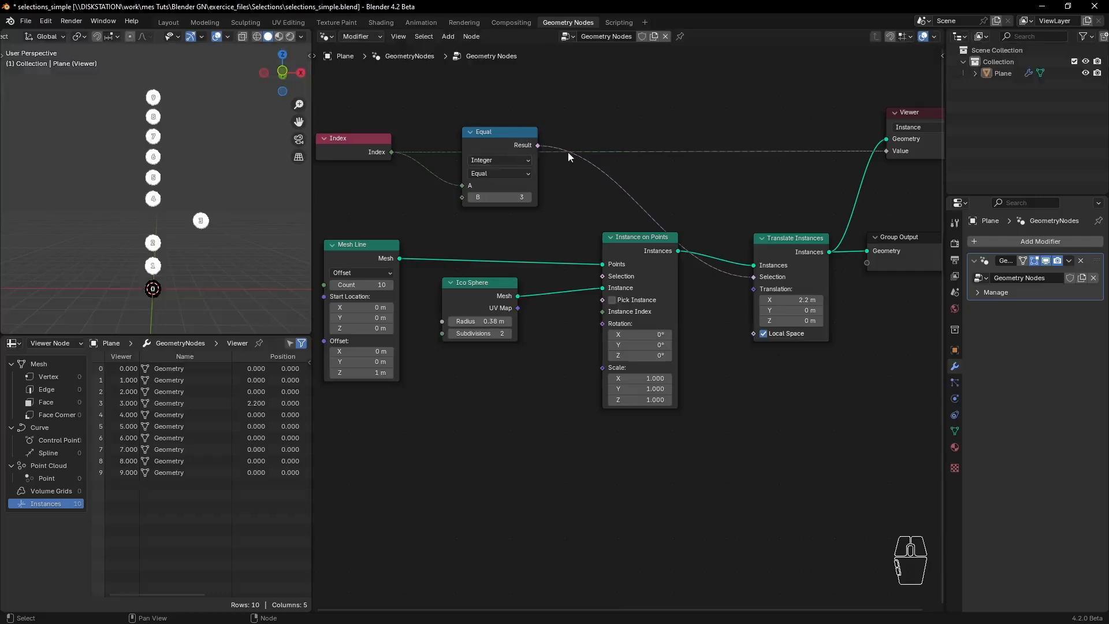
- Briefly circle the link from the Equal result to the Translate Instances Selection, erase the mark, and shift the Instance on Points node slightly left and down
mouse_move(639, 175)
mouse_down()
mouse_move(616, 190)
mouse_move(649, 225)
mouse_move(658, 179)
mouse_up()
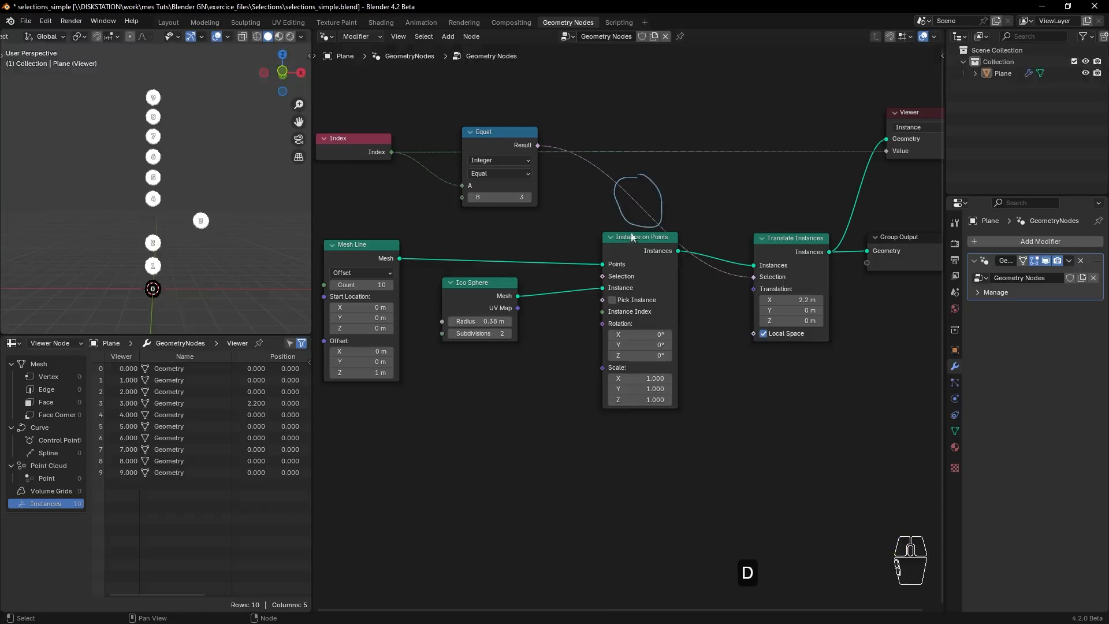
mouse_move(641, 189)
right_down()
mouse_move(635, 179)
mouse_move(652, 208)
mouse_move(648, 193)
mouse_move(650, 208)
mouse_move(635, 206)
right_up()
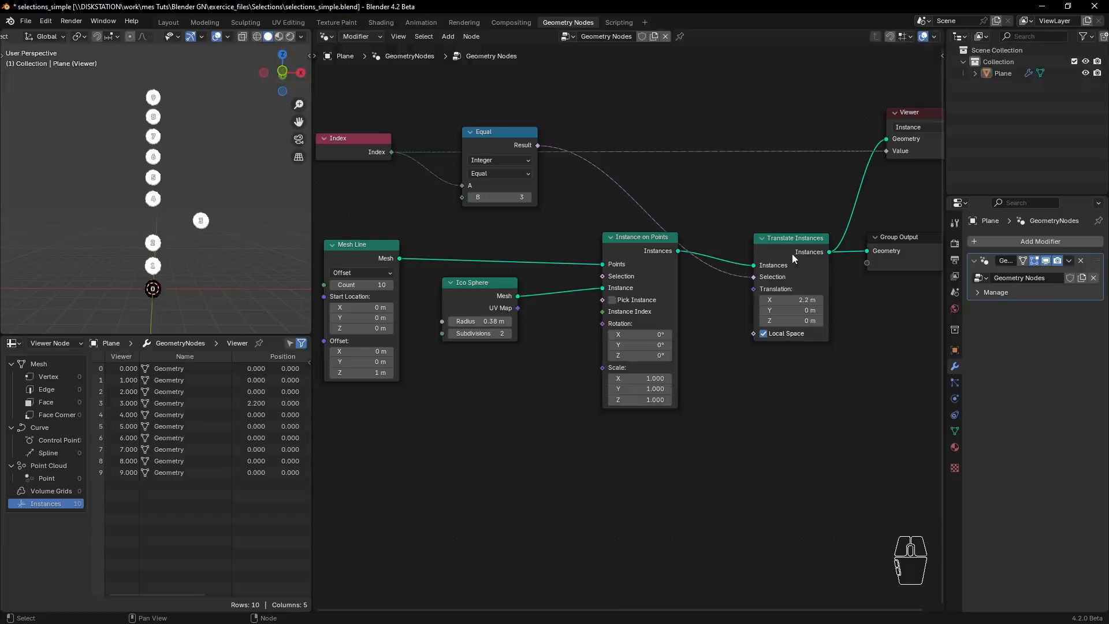
drag(645, 247, 623, 254)
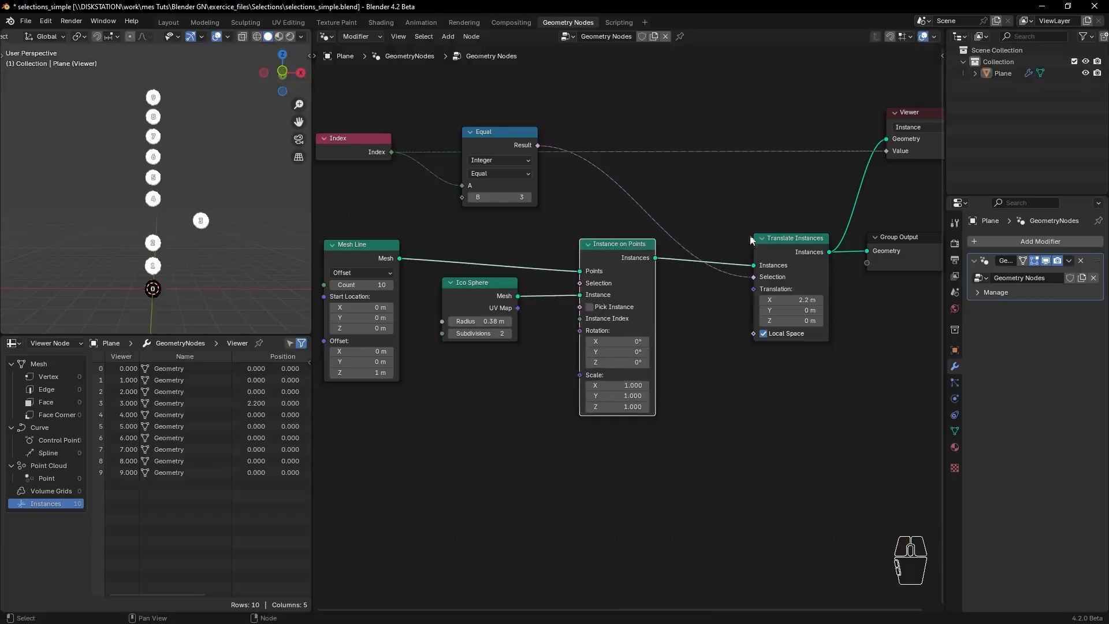